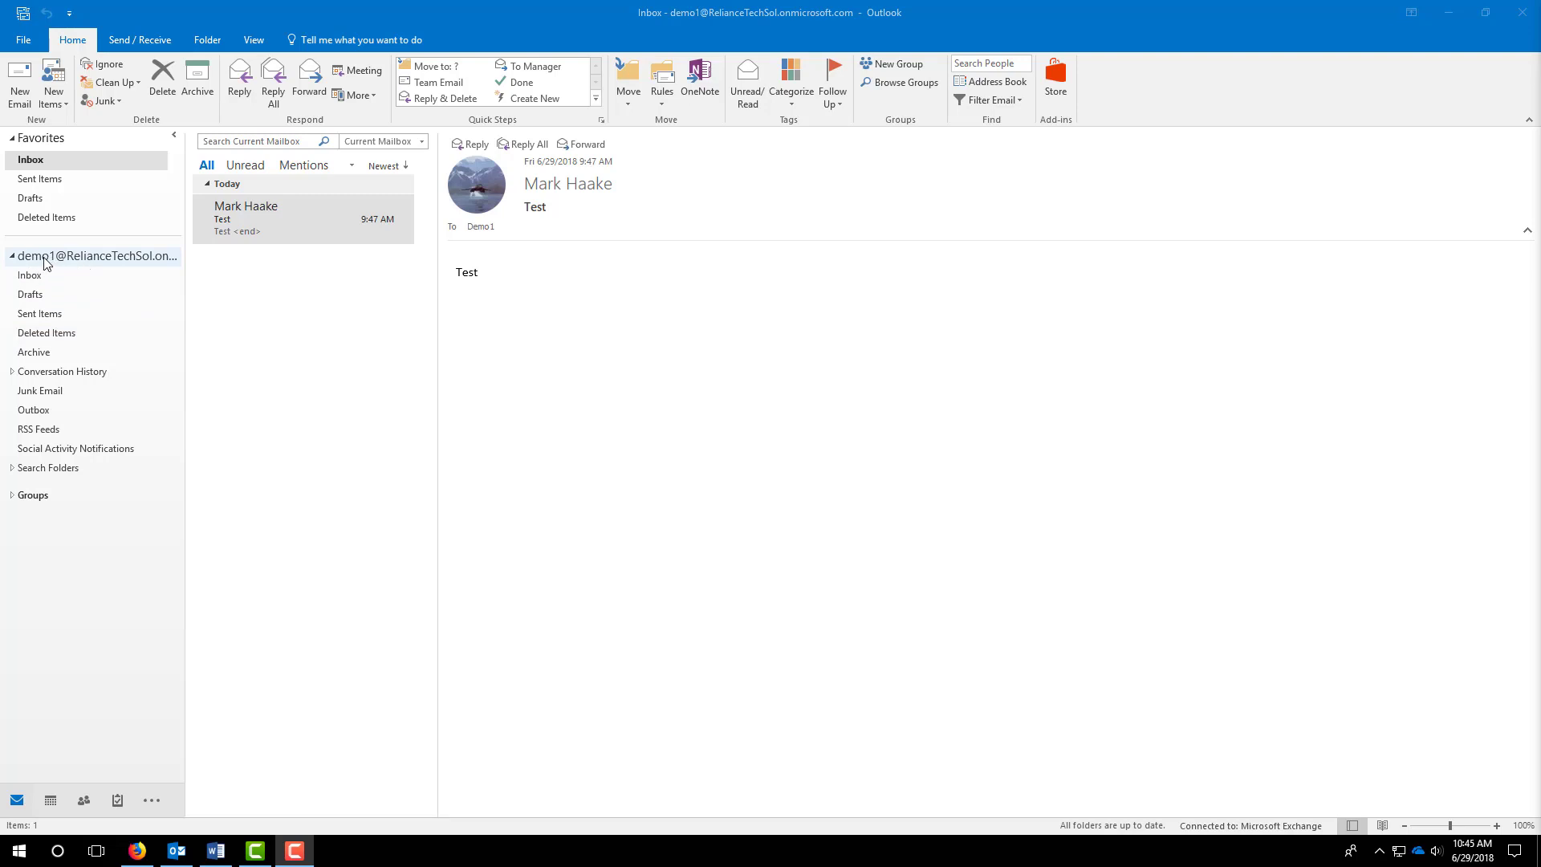
Step: Create a folder named Rule Demo at the mailbox's top level, view it and return to the Inbox
{"action": "right_click", "coordinate": [45, 263]}
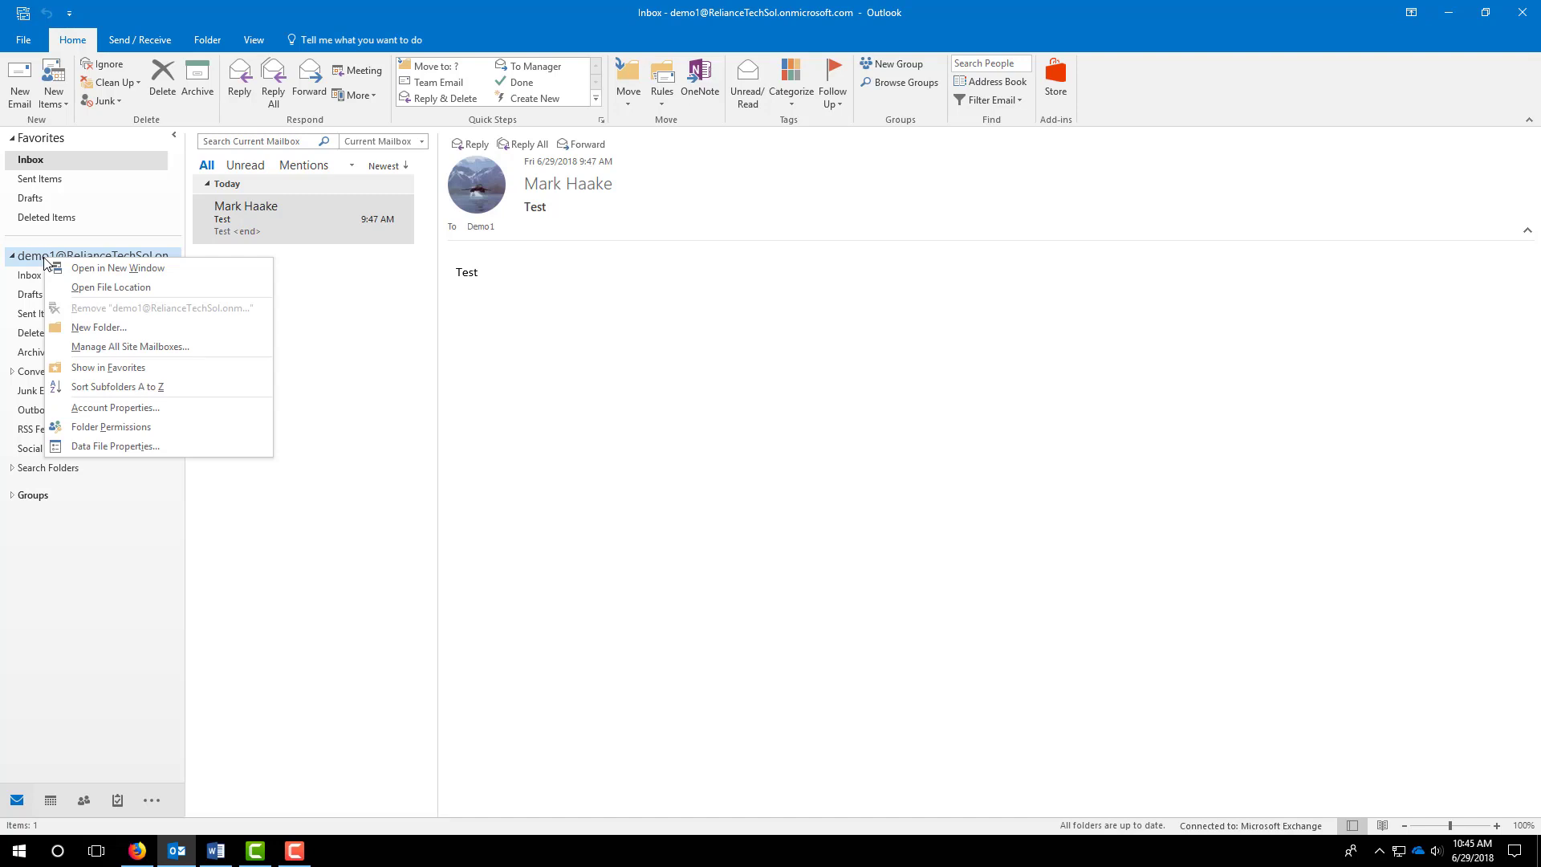
{"action": "left_click", "coordinate": [122, 327]}
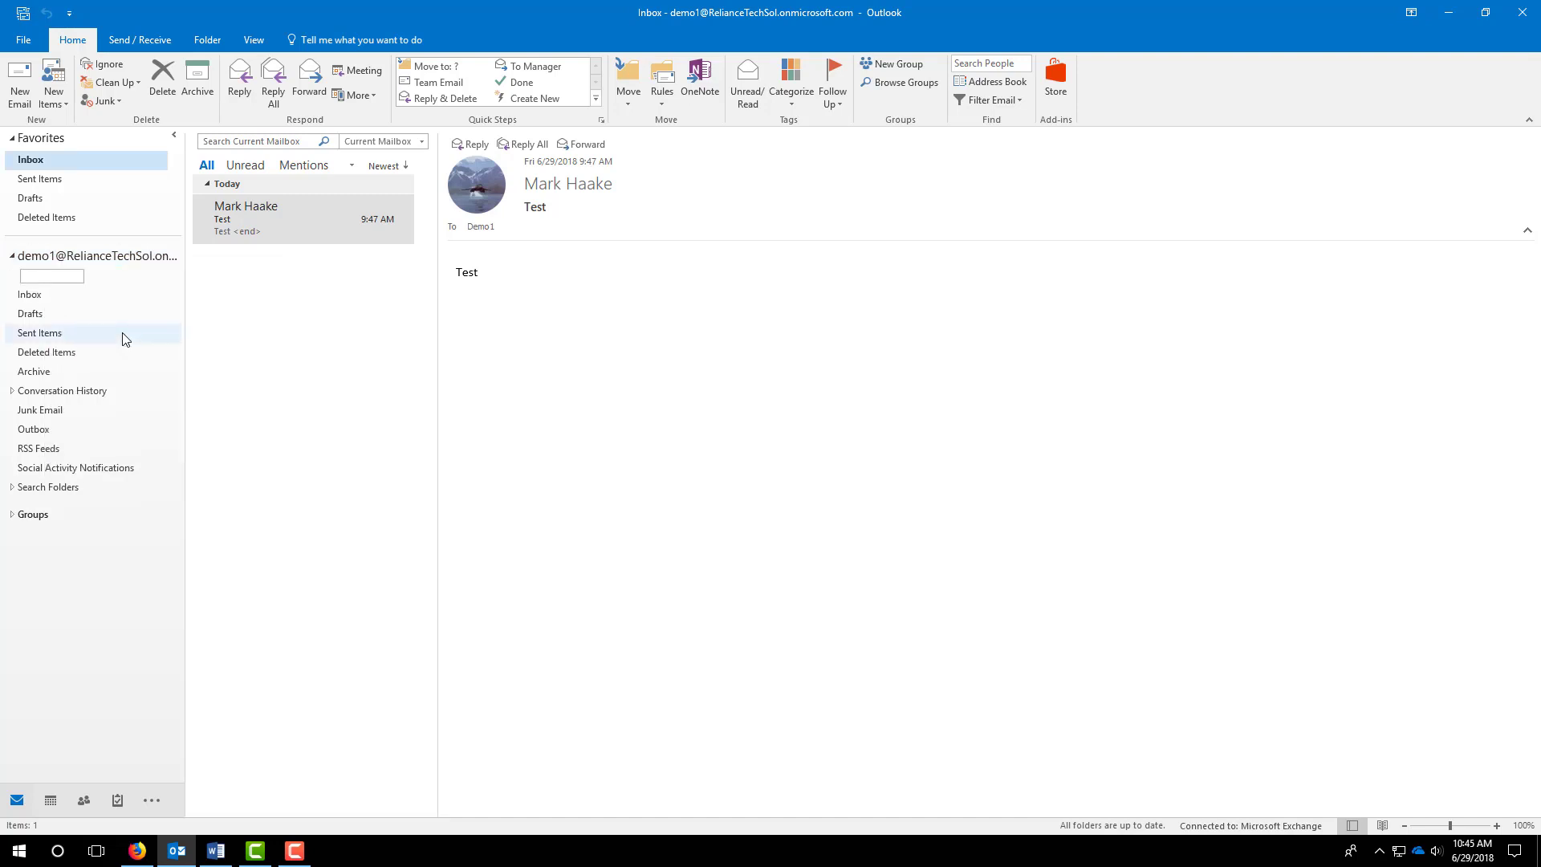
{"action": "type", "text": "Rule Demo"}
{"action": "key", "text": "Return"}
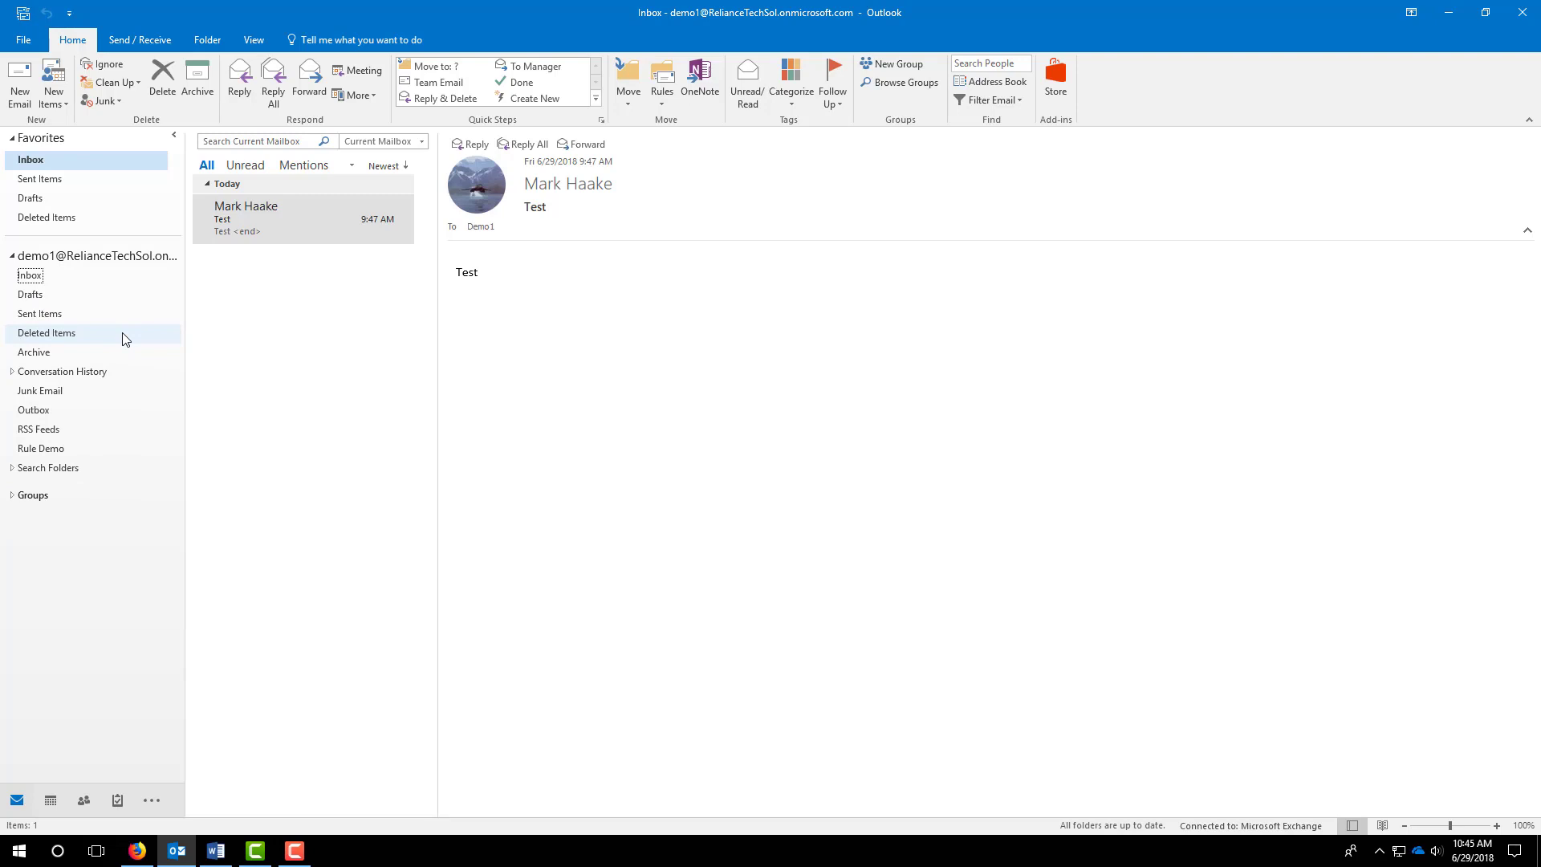
{"action": "left_click", "coordinate": [28, 453]}
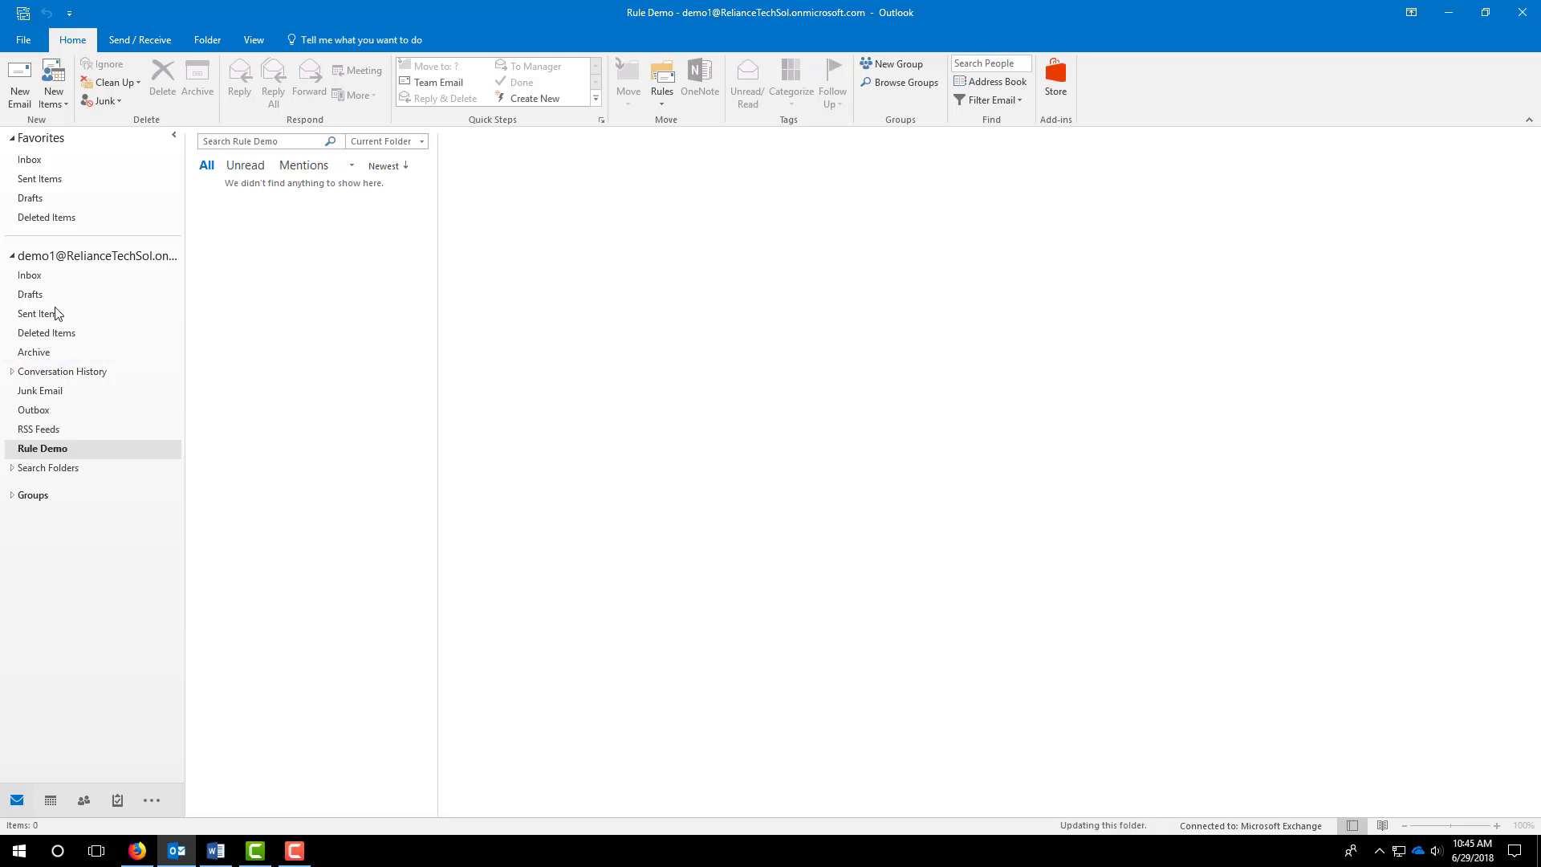
{"action": "left_click", "coordinate": [42, 281]}
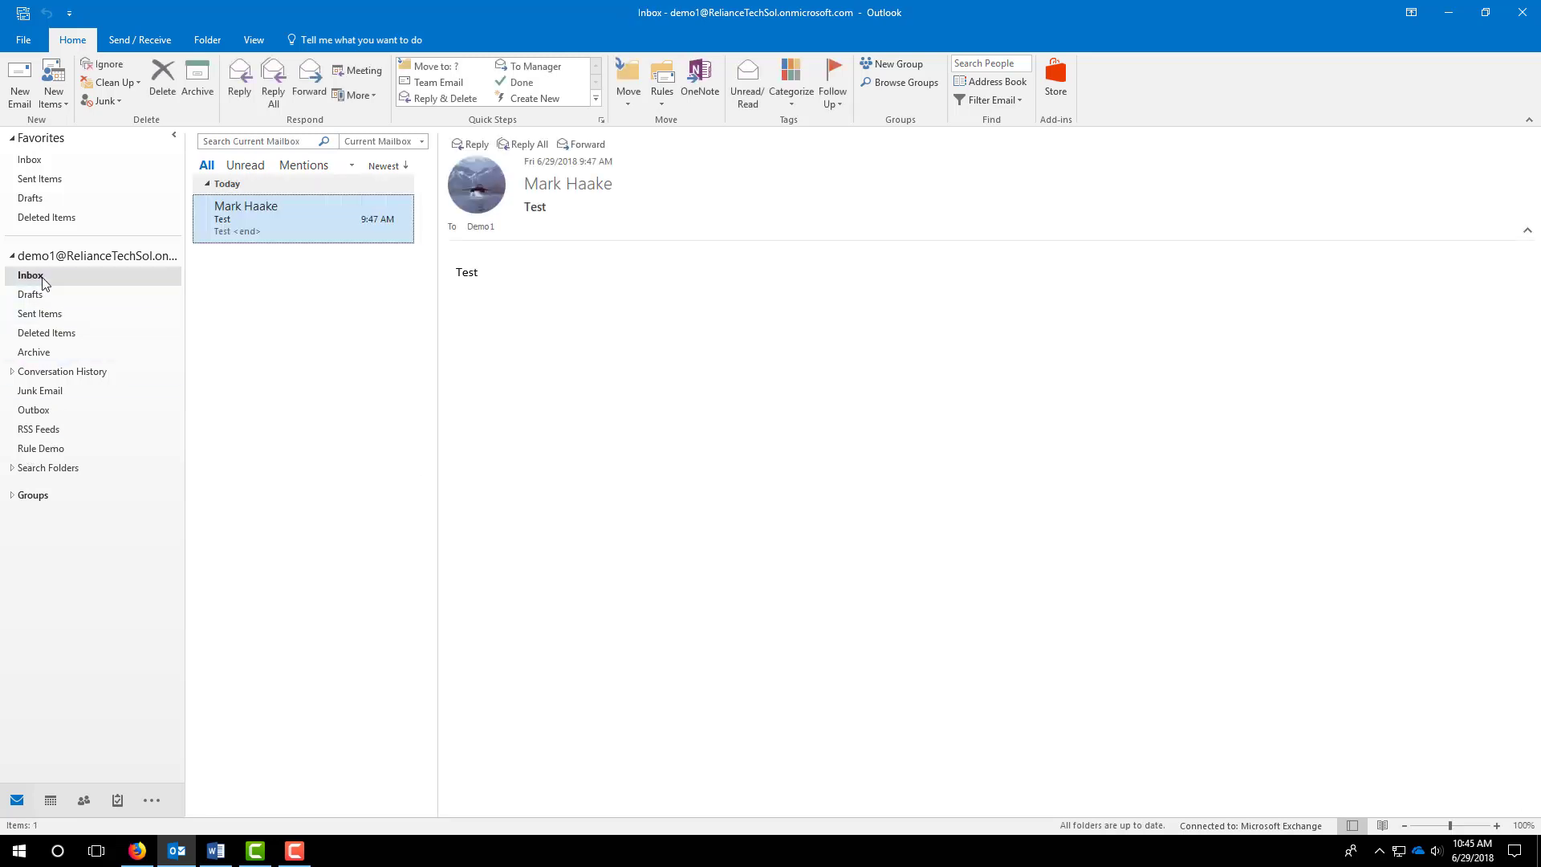
Step: Start creating a rule based on the Test message in the Inbox
{"action": "right_click", "coordinate": [247, 219]}
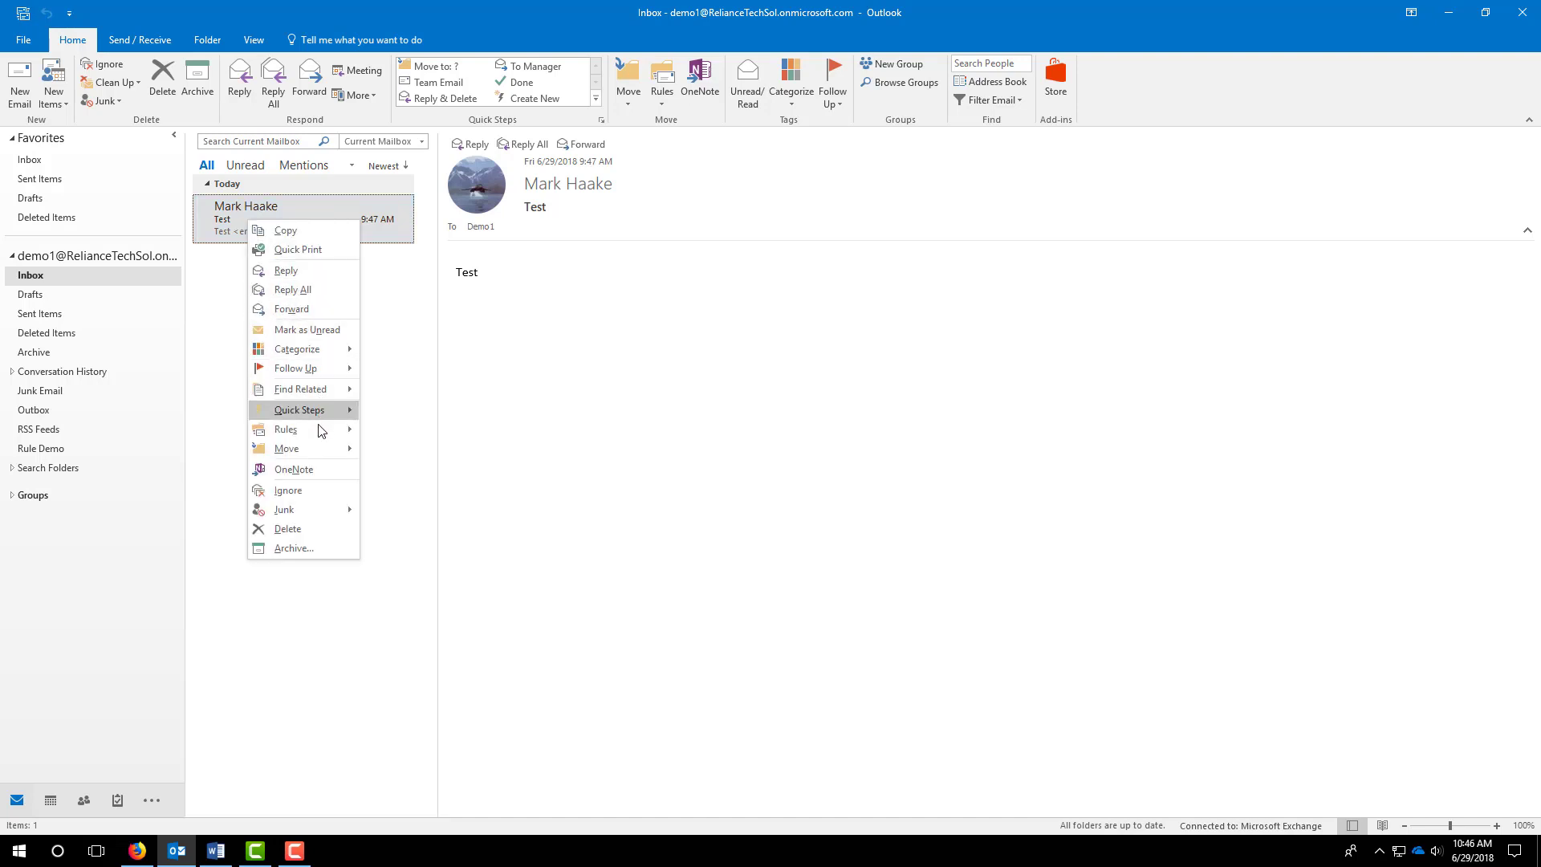
{"action": "mouse_move", "coordinate": [317, 432]}
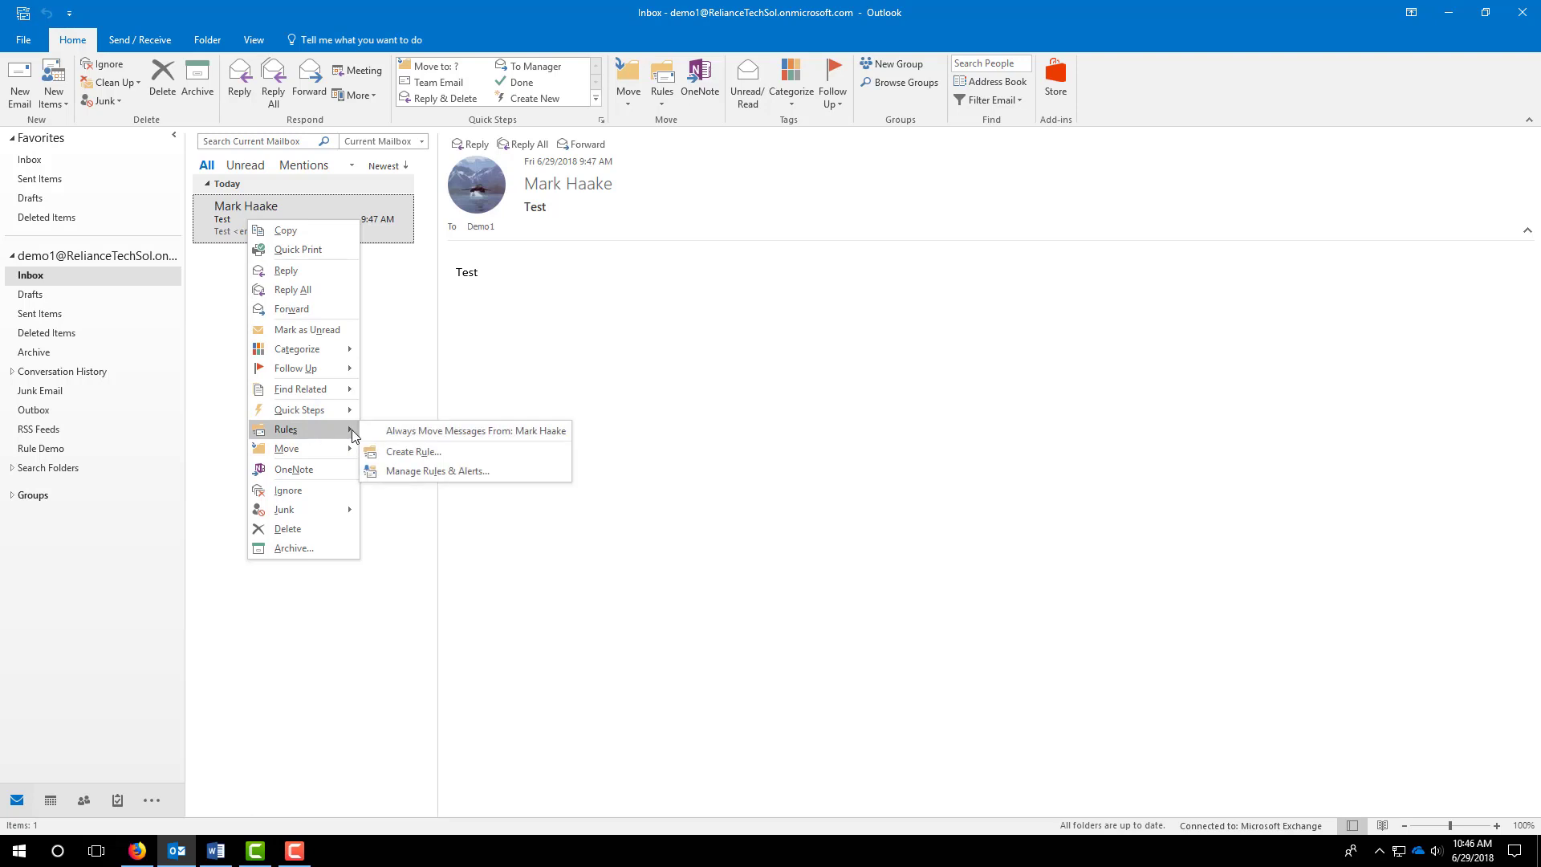
{"action": "left_click", "coordinate": [436, 461]}
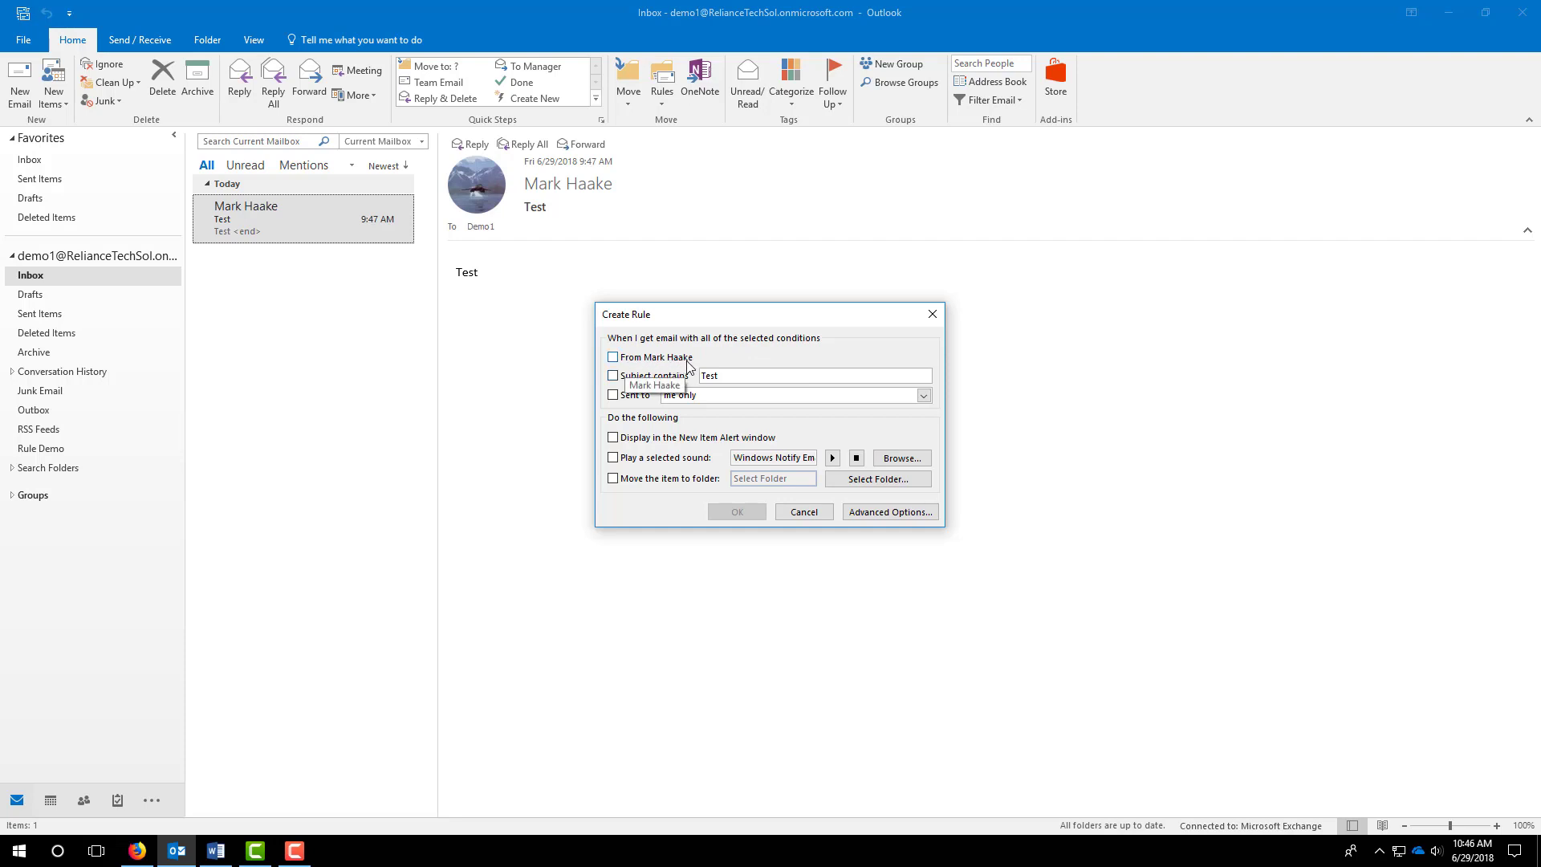
{"action": "left_click", "coordinate": [922, 396]}
{"action": "left_click", "coordinate": [922, 396]}
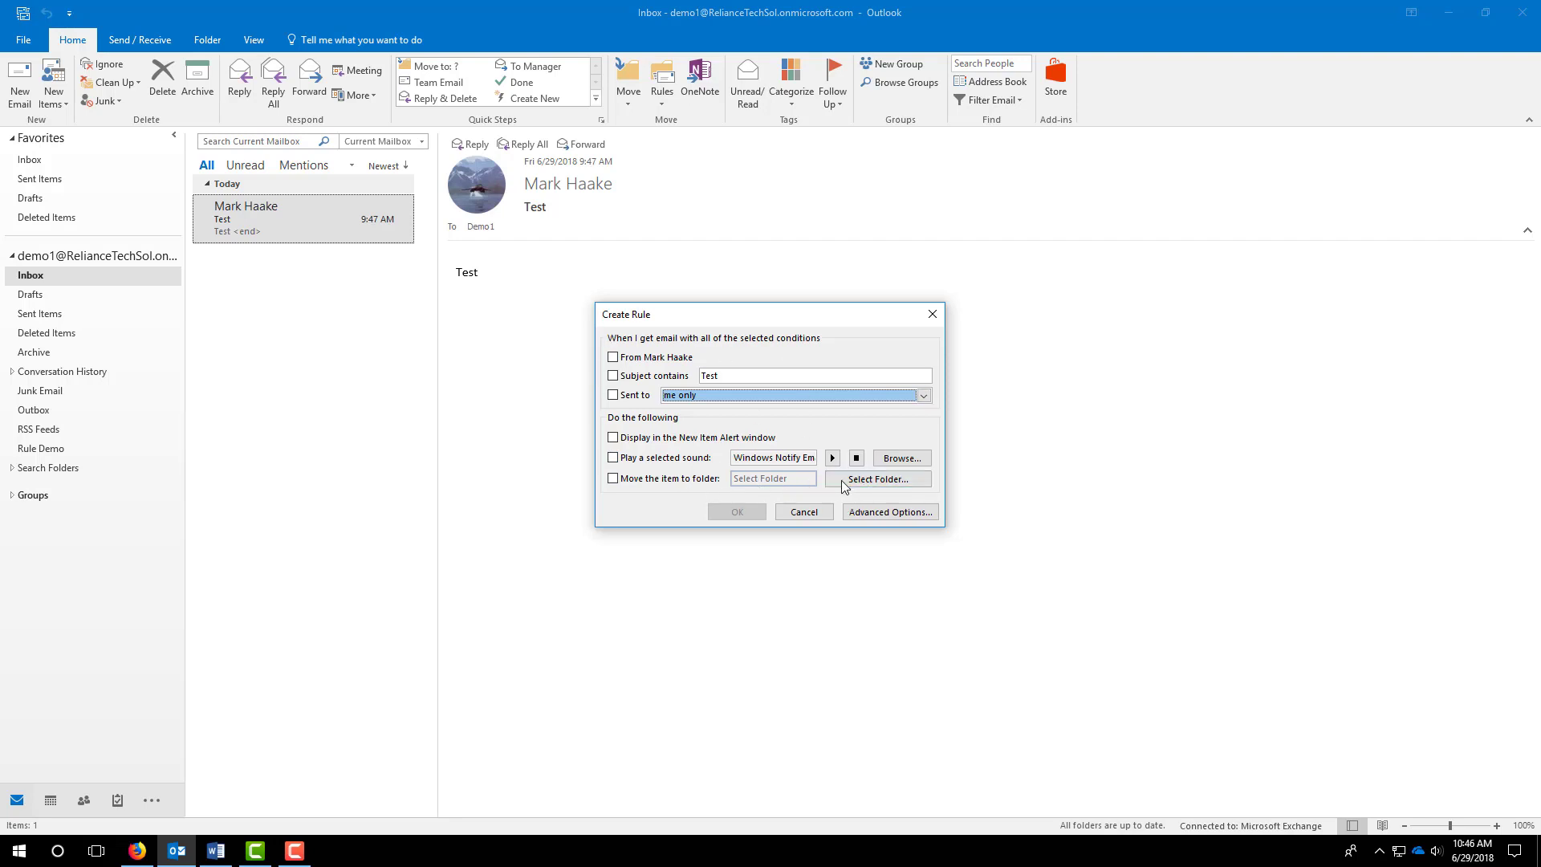
{"action": "left_click", "coordinate": [609, 480]}
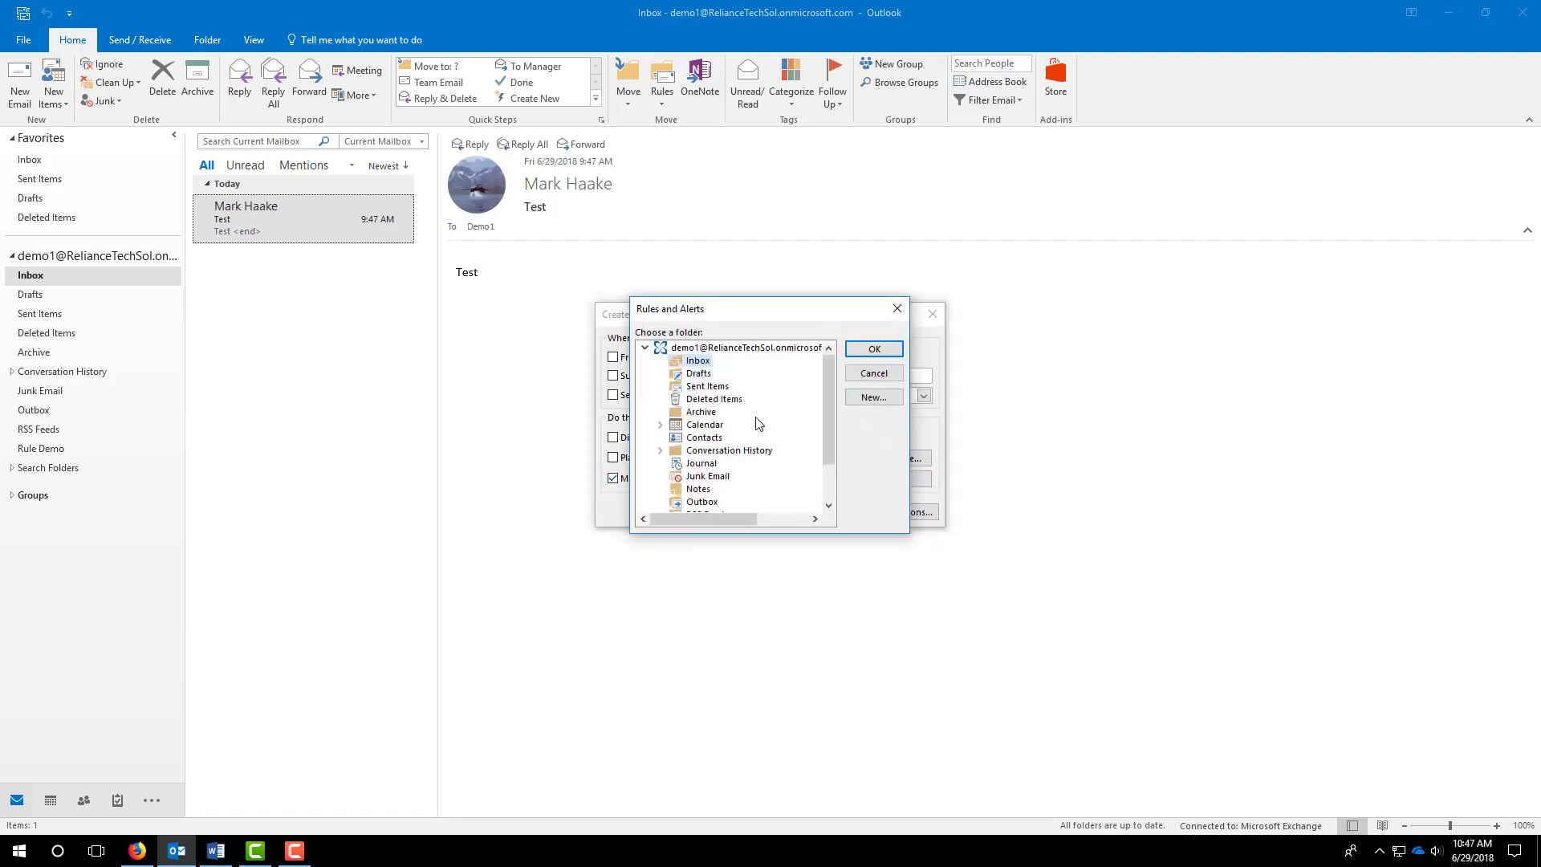
{"action": "scroll", "coordinate": [758, 423], "scroll_direction": "down", "scroll_amount": 2}
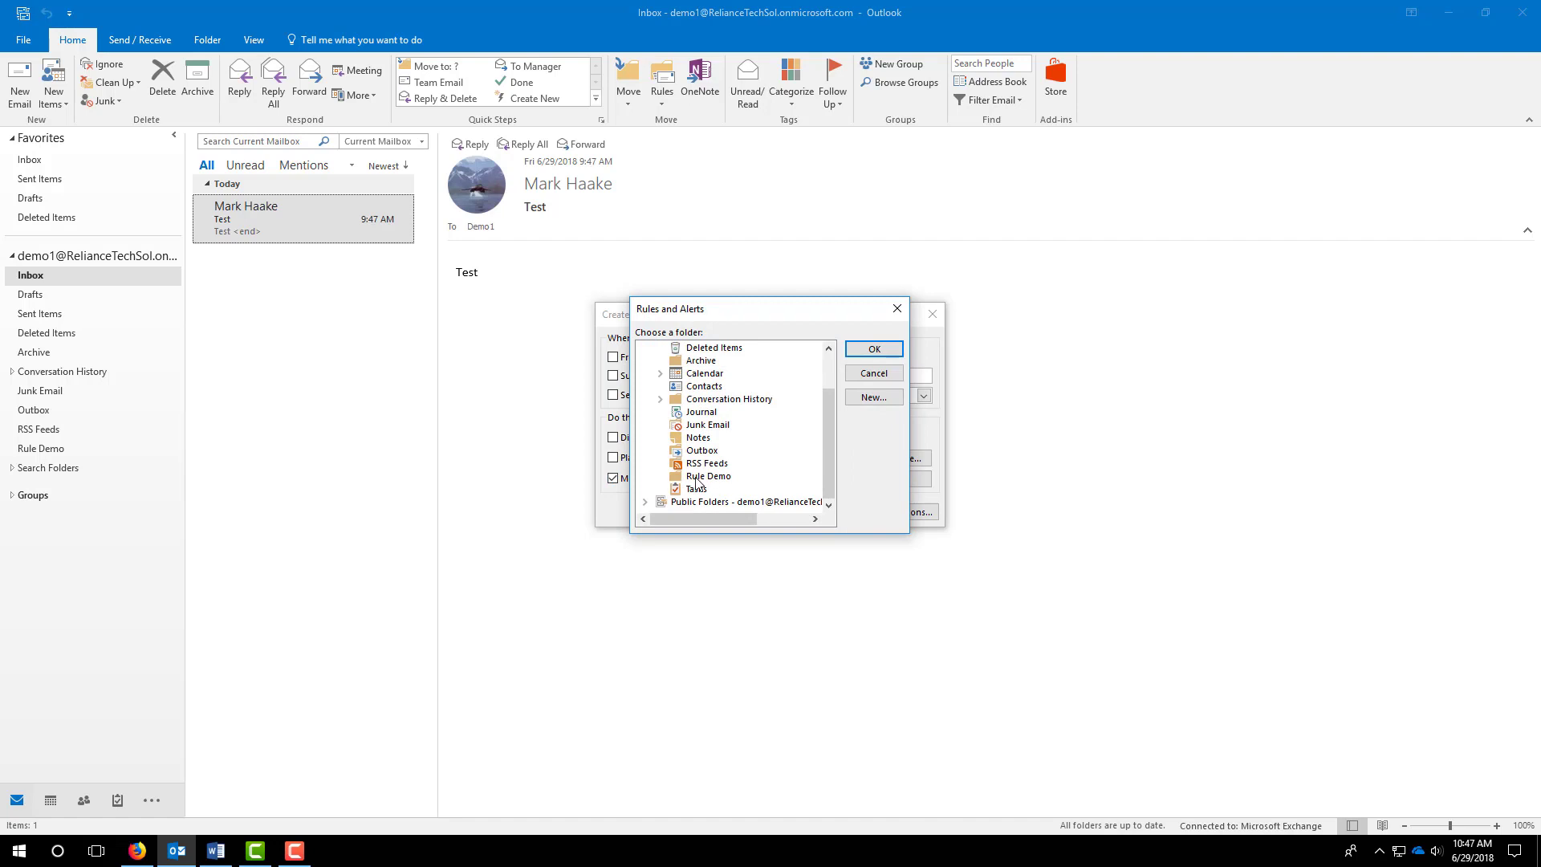
{"action": "left_click", "coordinate": [895, 373]}
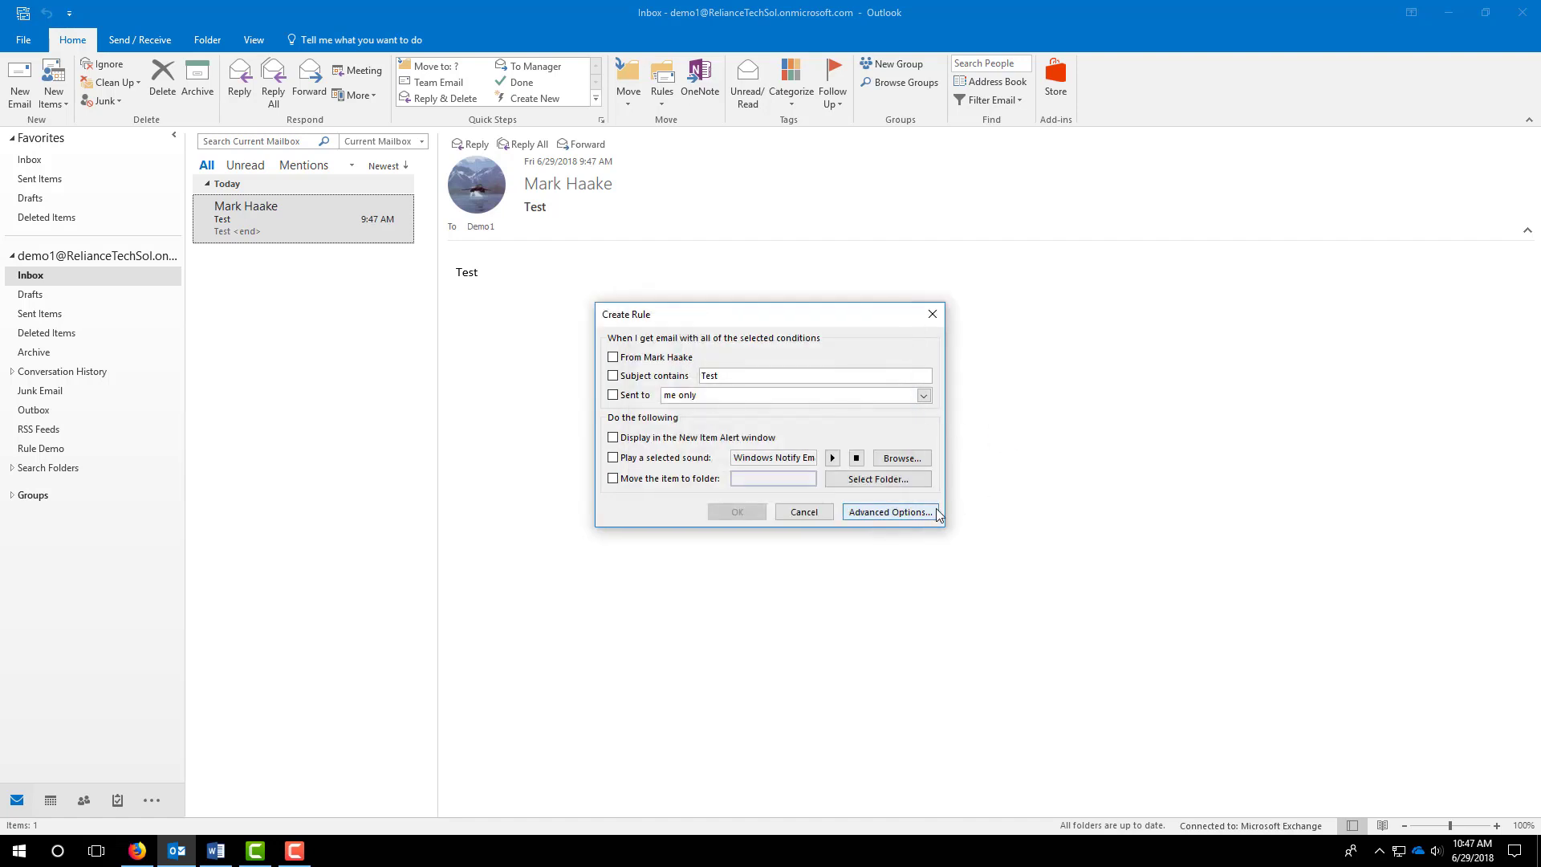
Step: In the rule's advanced options, apply it to messages from the Test message's sender and proceed to the actions
{"action": "left_click", "coordinate": [880, 514]}
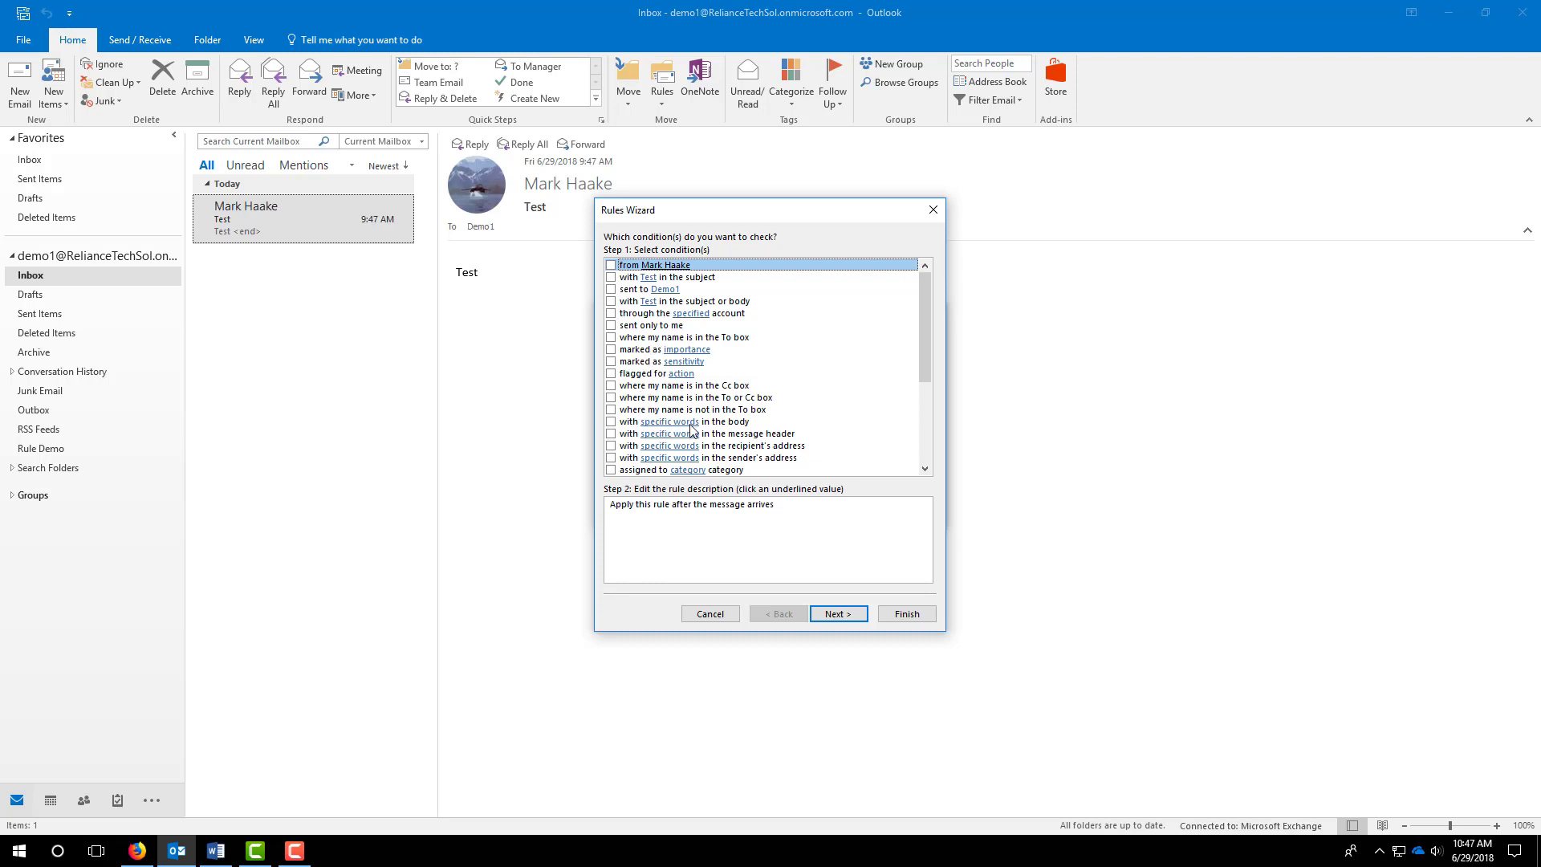
{"action": "scroll", "coordinate": [691, 431], "scroll_direction": "down", "scroll_amount": 5}
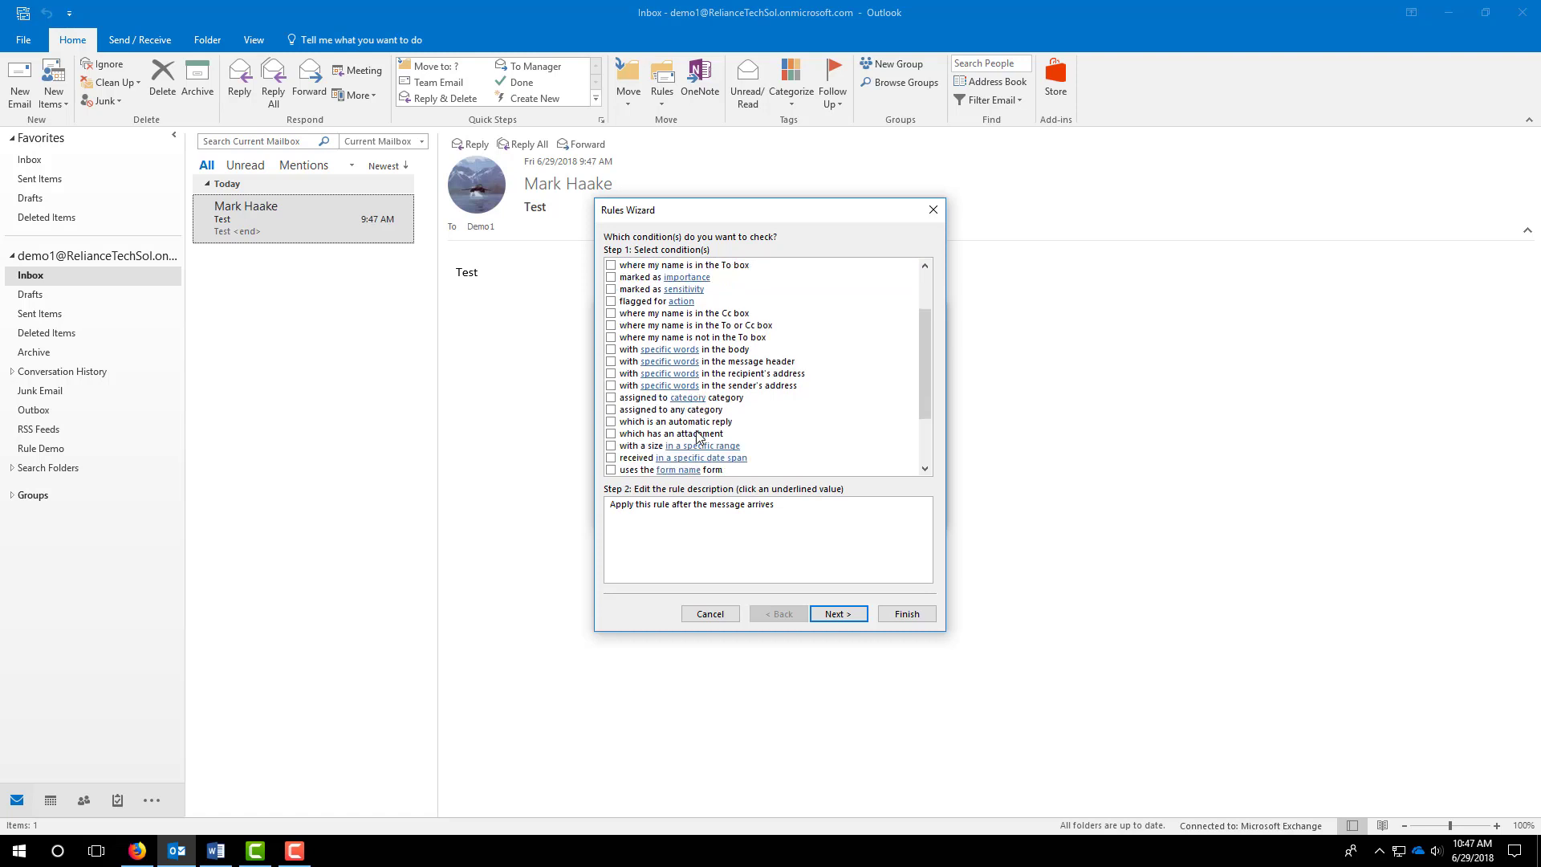
{"action": "scroll", "coordinate": [697, 437], "scroll_direction": "up", "scroll_amount": 1}
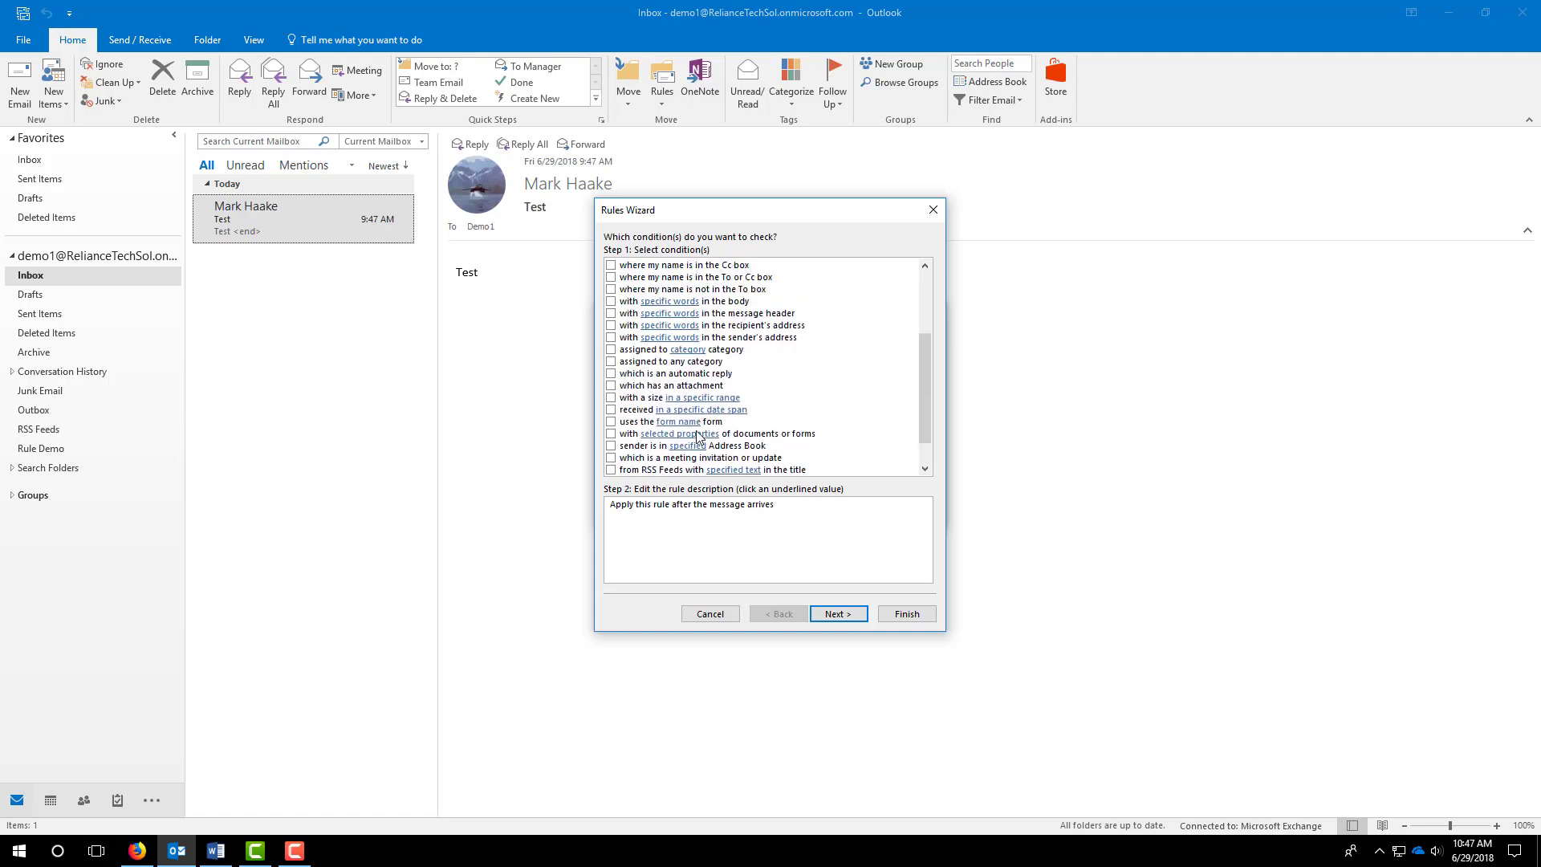
{"action": "scroll", "coordinate": [697, 438], "scroll_direction": "up", "scroll_amount": 3}
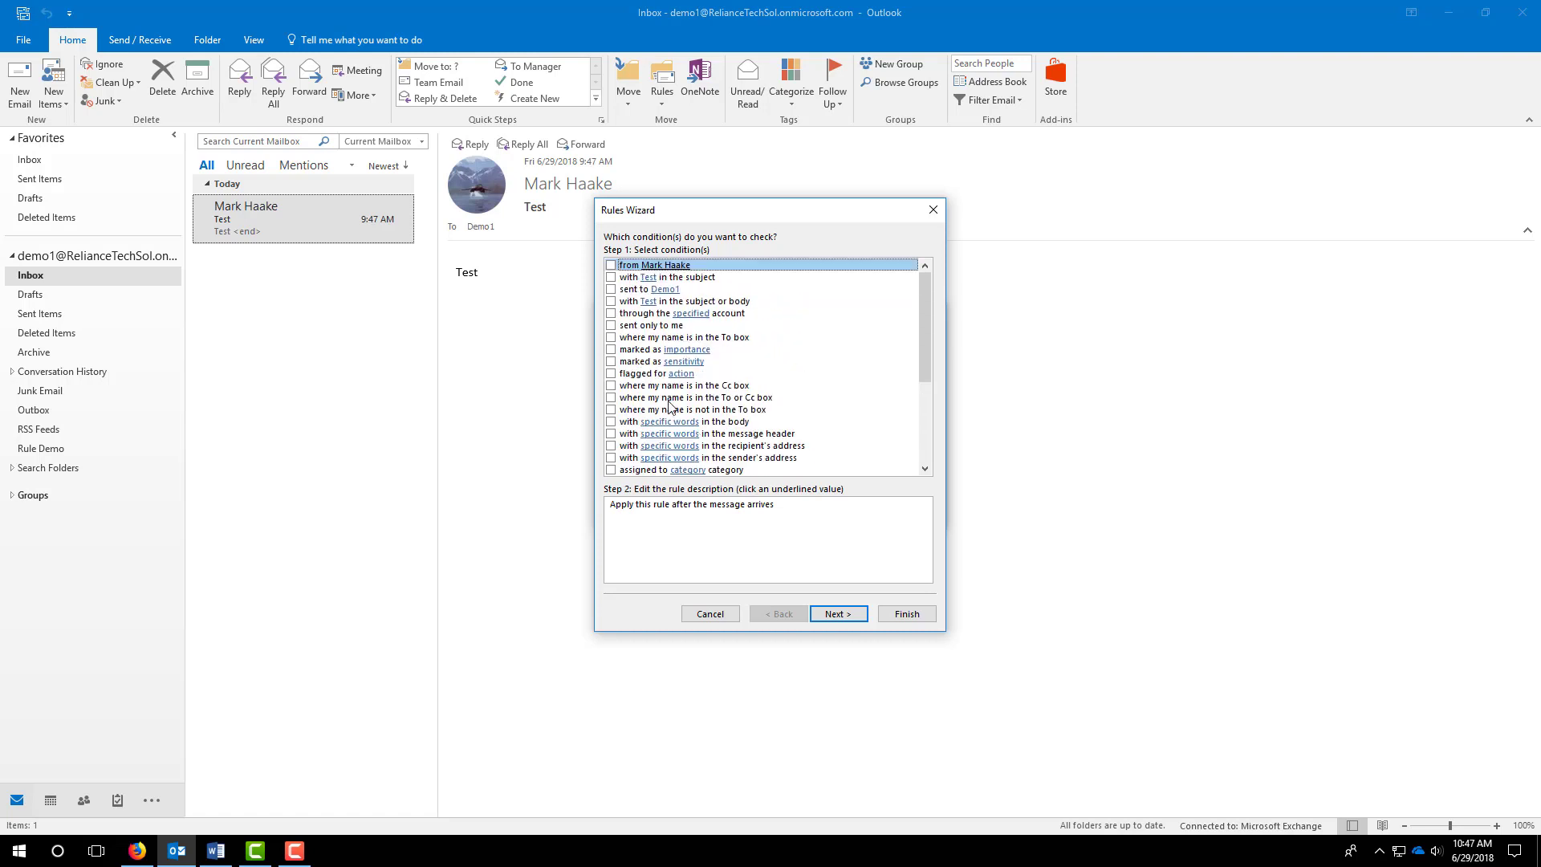
{"action": "left_click", "coordinate": [610, 266]}
{"action": "left_click", "coordinate": [636, 505]}
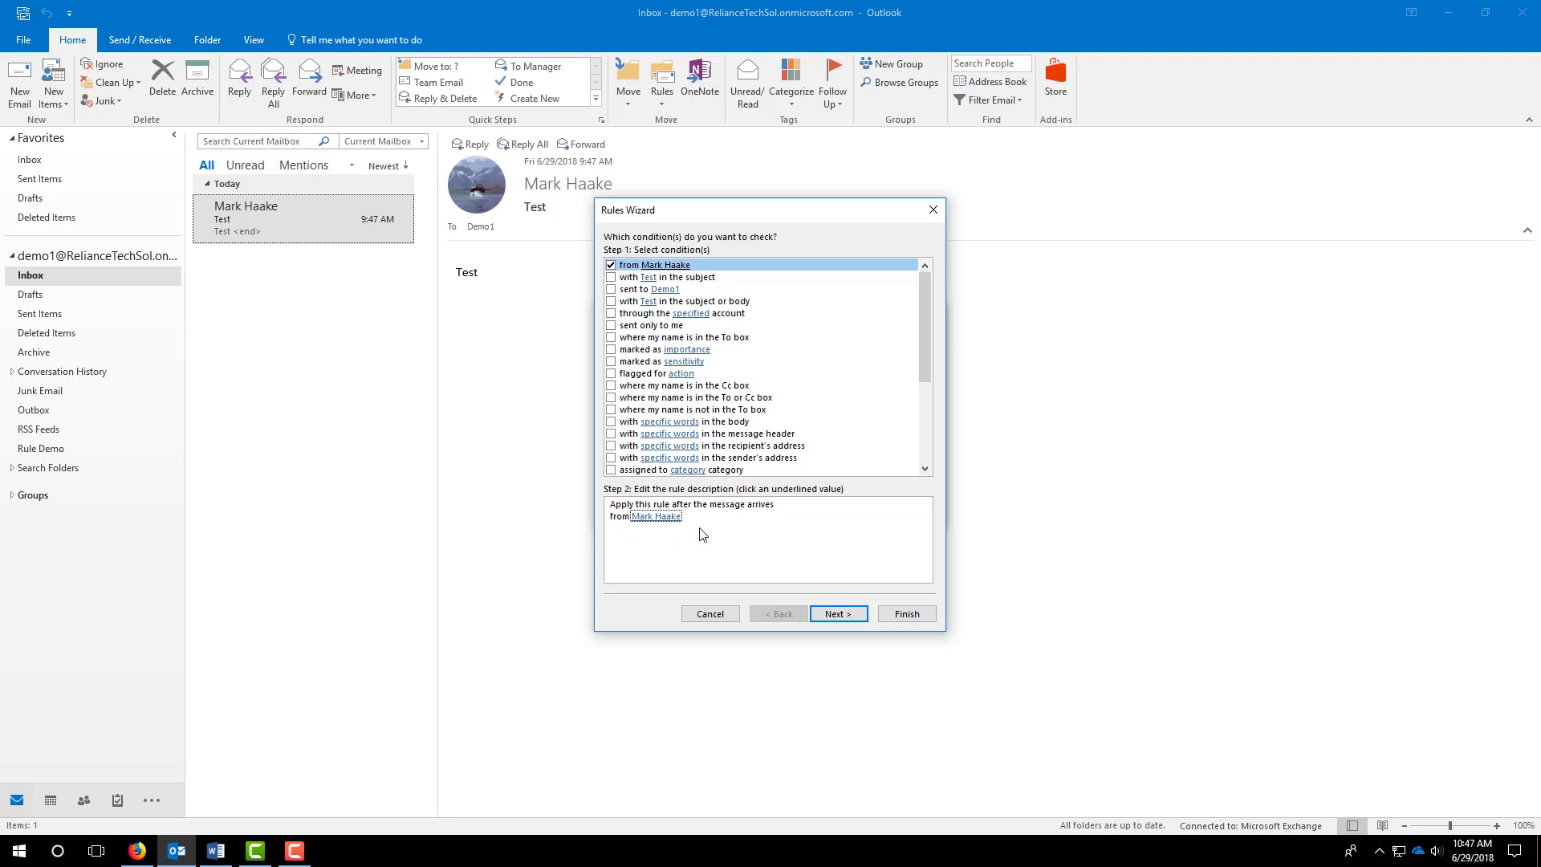
{"action": "left_click", "coordinate": [837, 613]}
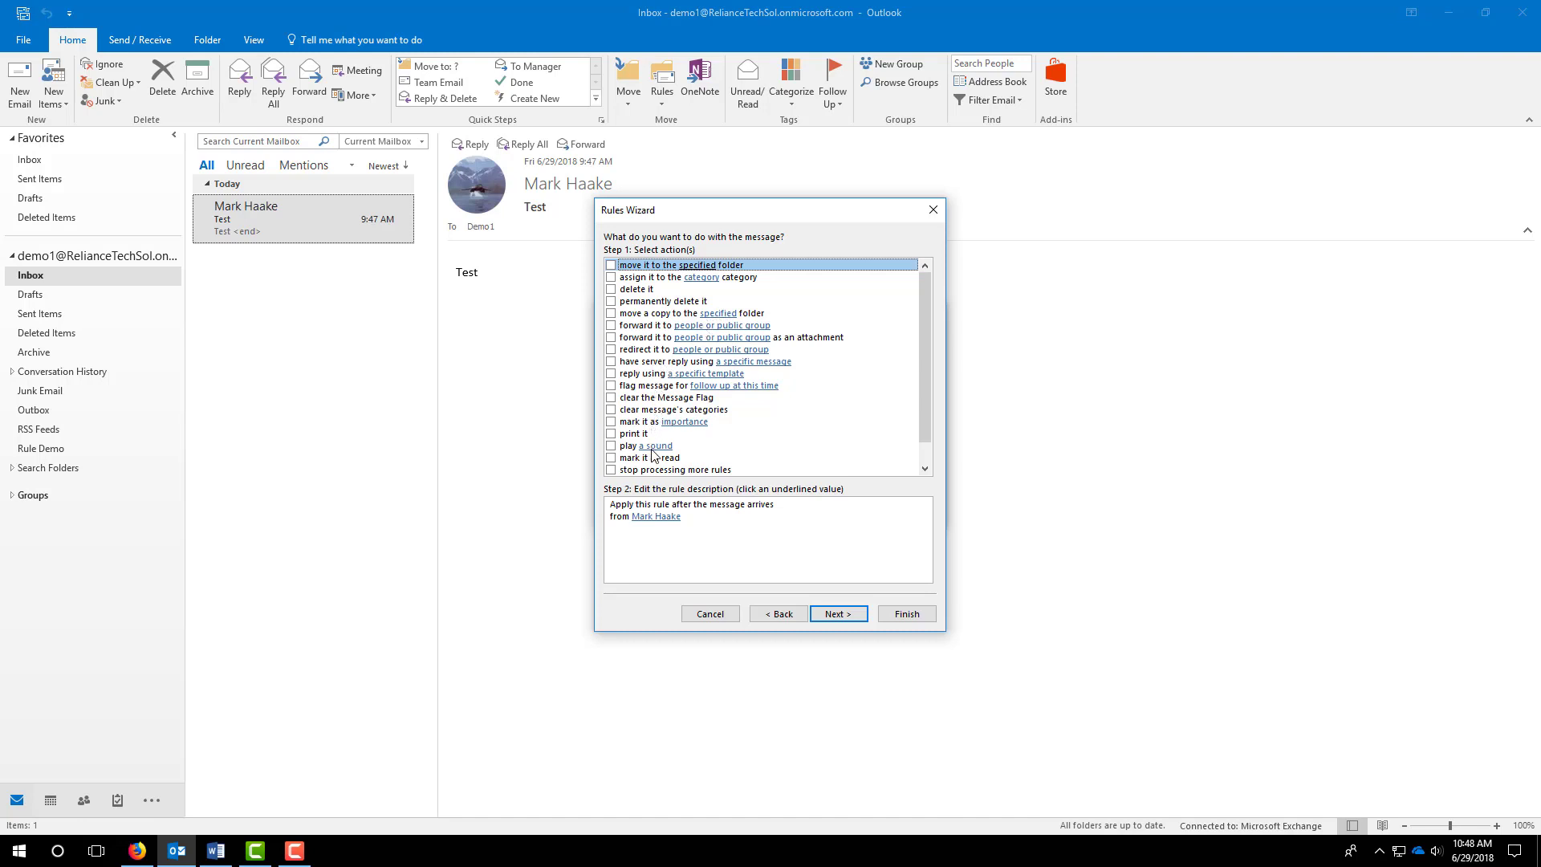
Step: Set the rule's action to move the message to the Rule Demo folder and proceed to the exceptions
{"action": "scroll", "coordinate": [652, 409], "scroll_direction": "down", "scroll_amount": 1}
{"action": "scroll", "coordinate": [652, 409], "scroll_direction": "up", "scroll_amount": 1}
{"action": "left_click", "coordinate": [611, 267]}
{"action": "left_click", "coordinate": [688, 529]}
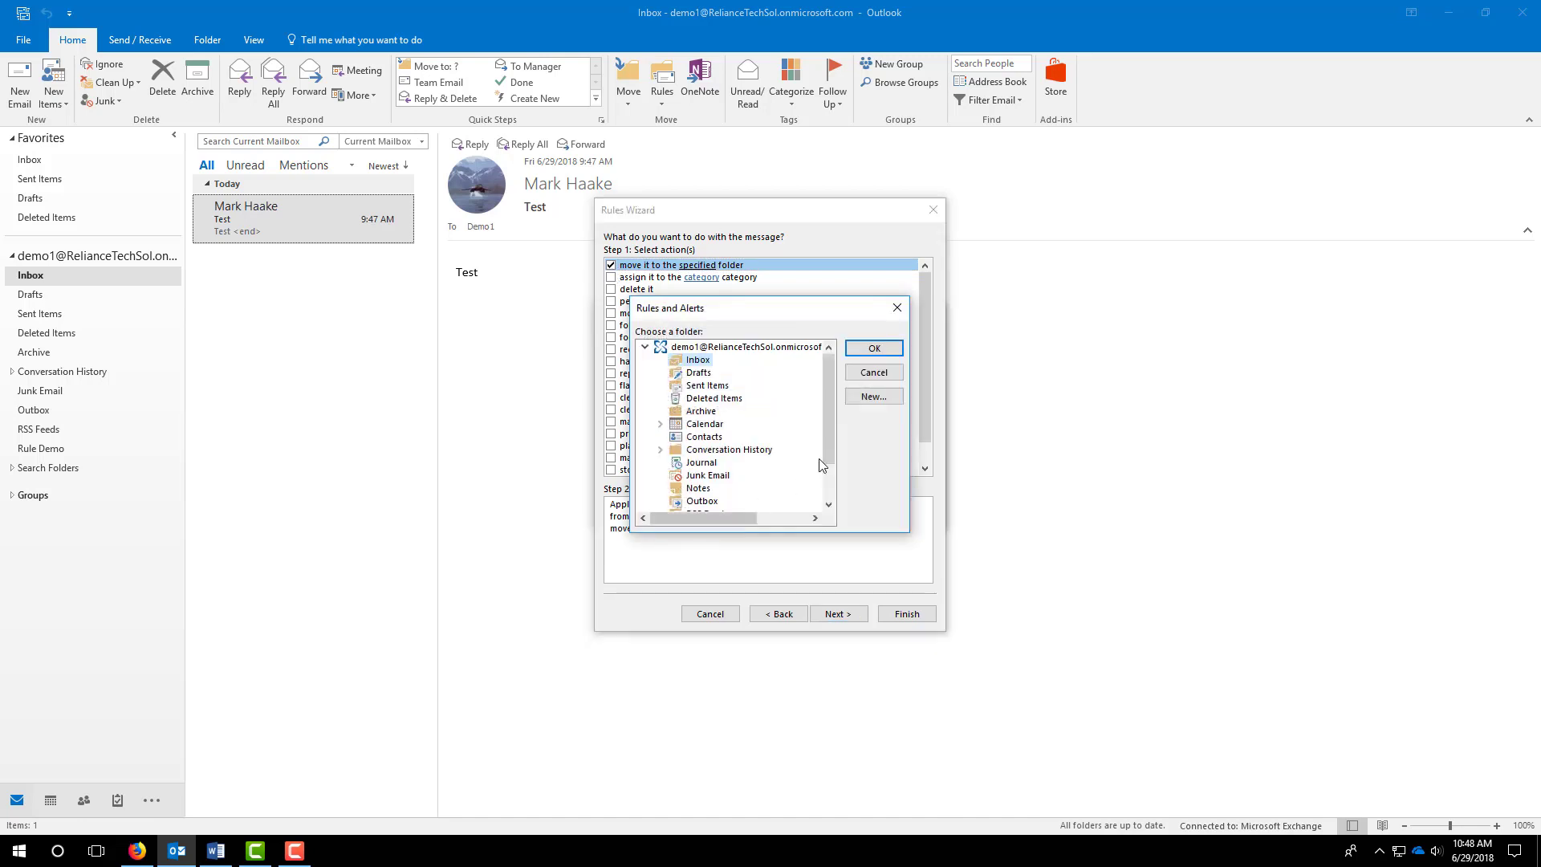
{"action": "scroll", "coordinate": [773, 463], "scroll_direction": "down", "scroll_amount": 2}
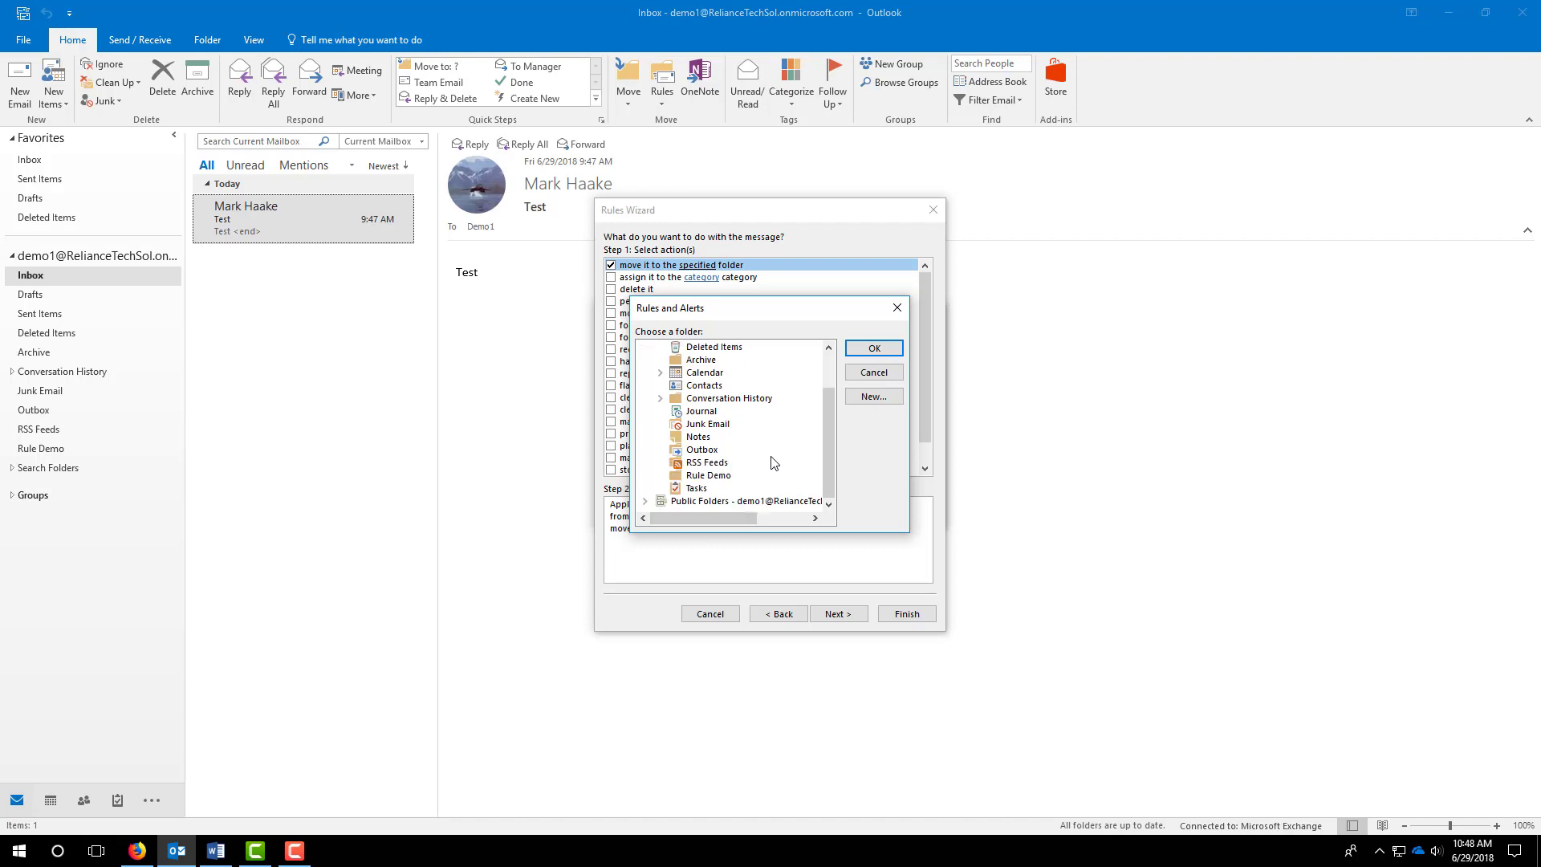
{"action": "left_click", "coordinate": [707, 476]}
{"action": "left_click", "coordinate": [892, 349]}
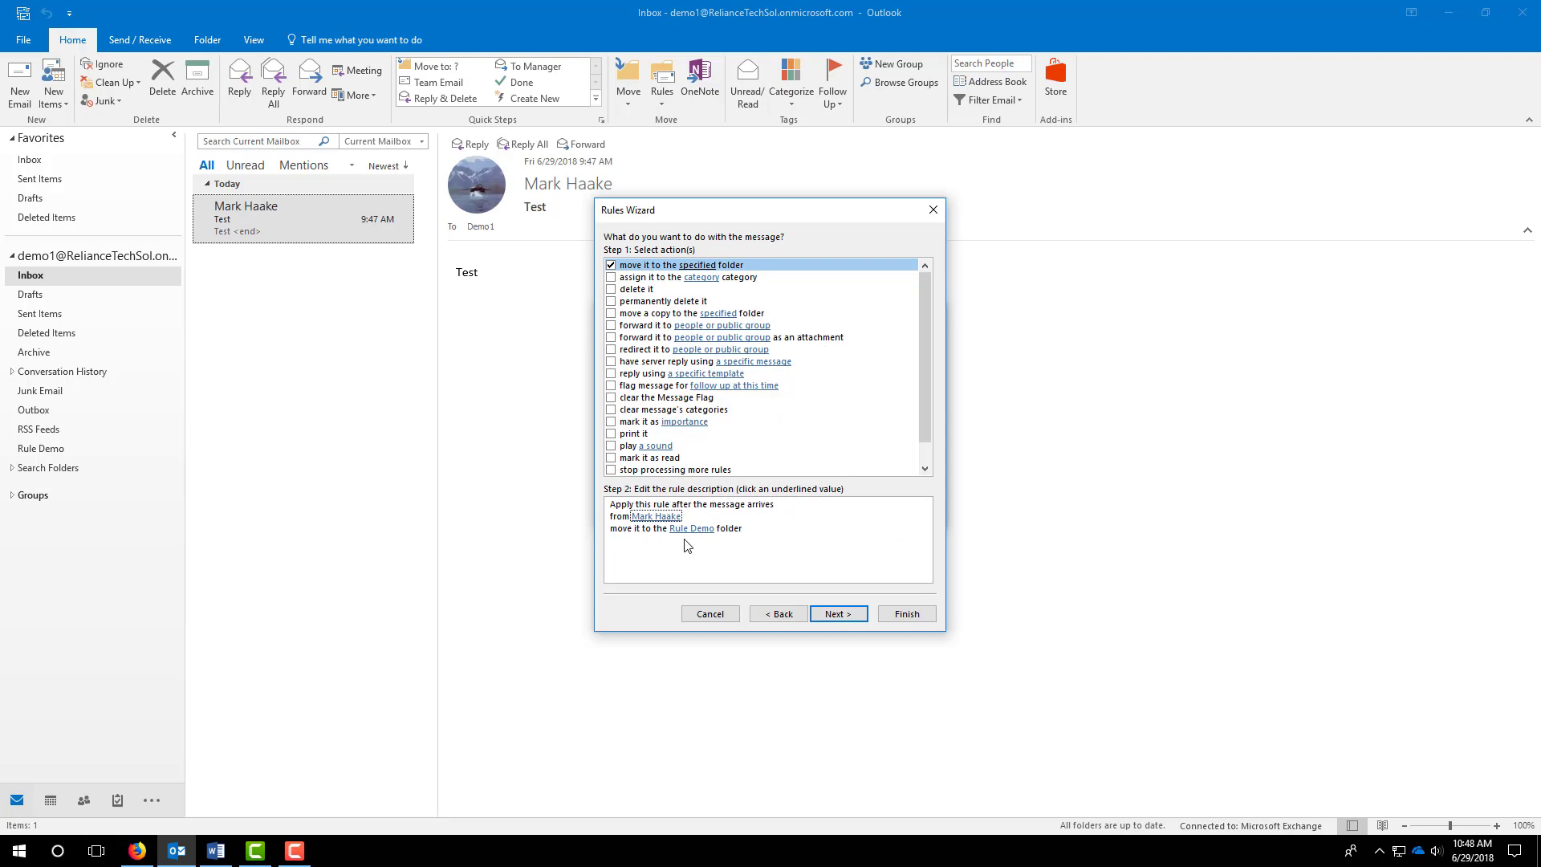
{"action": "left_click", "coordinate": [705, 530]}
{"action": "left_click", "coordinate": [838, 614]}
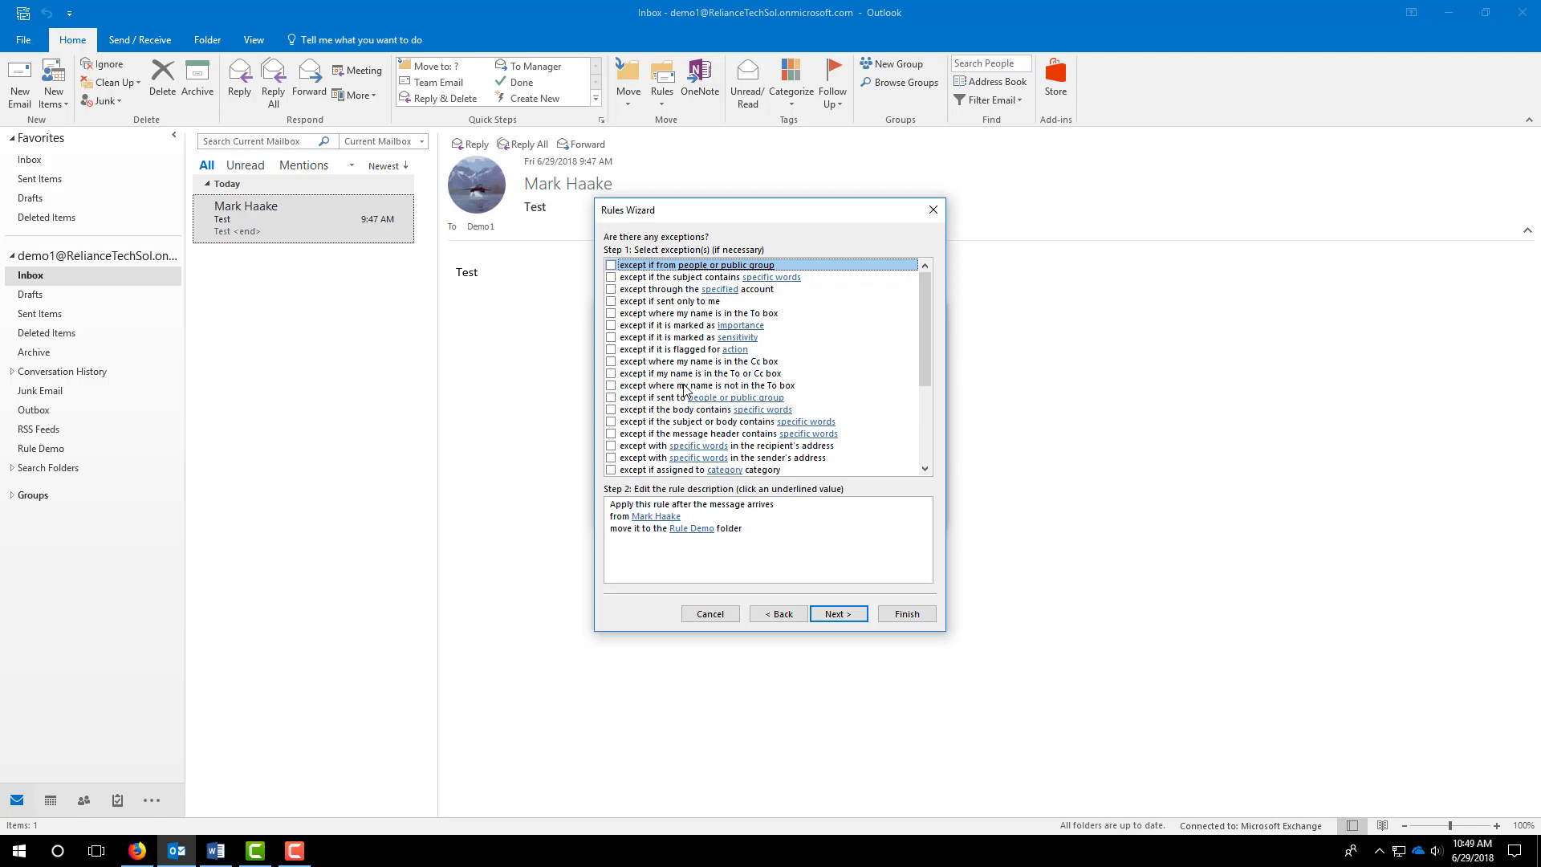
Step: Skip the exceptions and finish the rule with the option to run it now on messages already in the Inbox
{"action": "scroll", "coordinate": [686, 391], "scroll_direction": "down", "scroll_amount": 1}
{"action": "scroll", "coordinate": [686, 391], "scroll_direction": "down", "scroll_amount": 1}
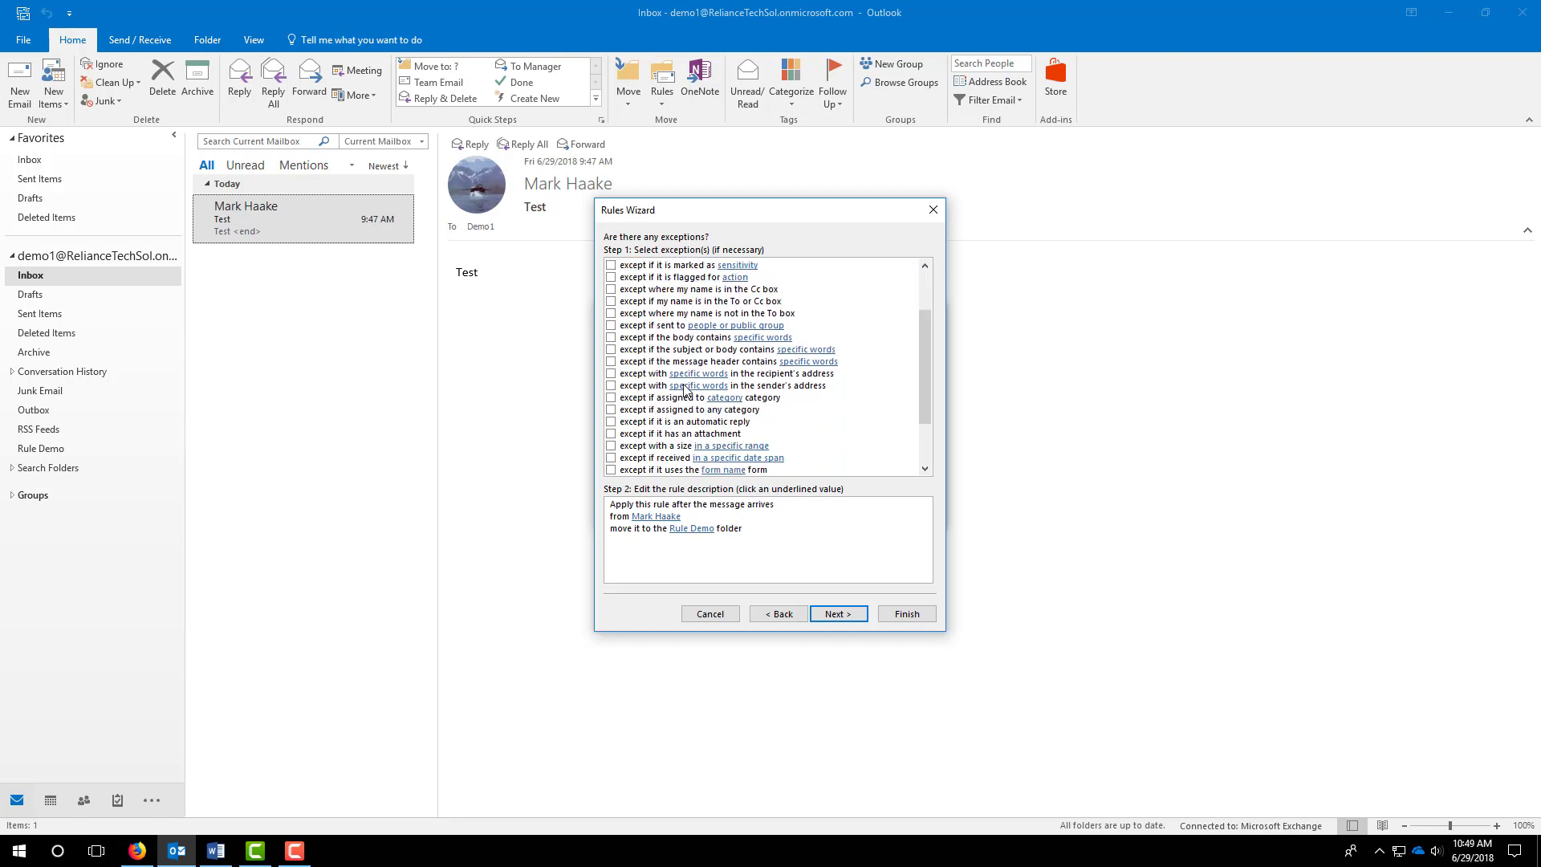
{"action": "scroll", "coordinate": [686, 391], "scroll_direction": "down", "scroll_amount": 2}
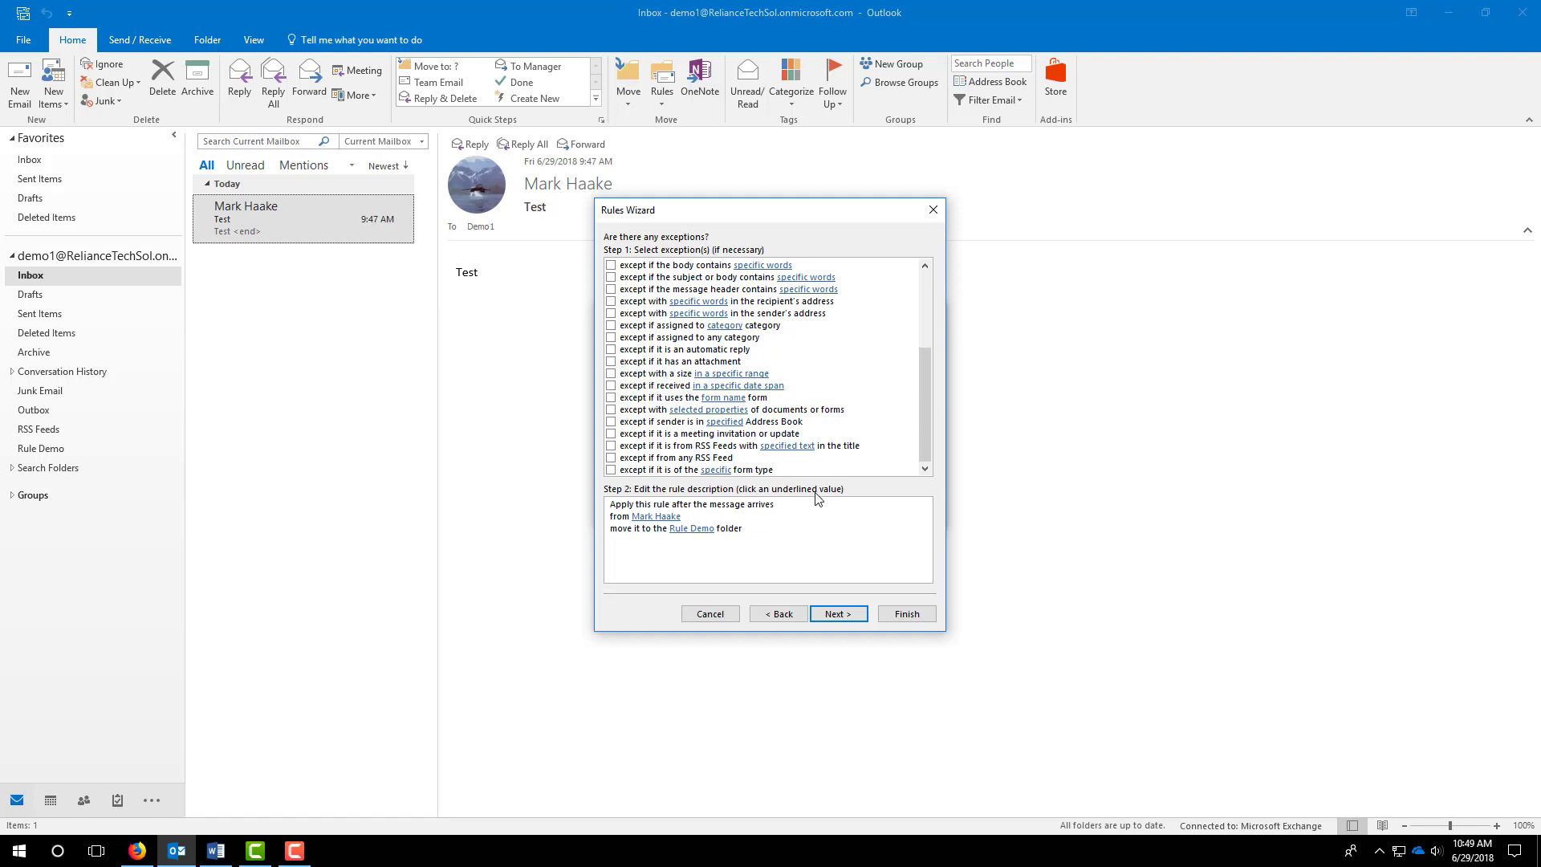
{"action": "left_click", "coordinate": [850, 616]}
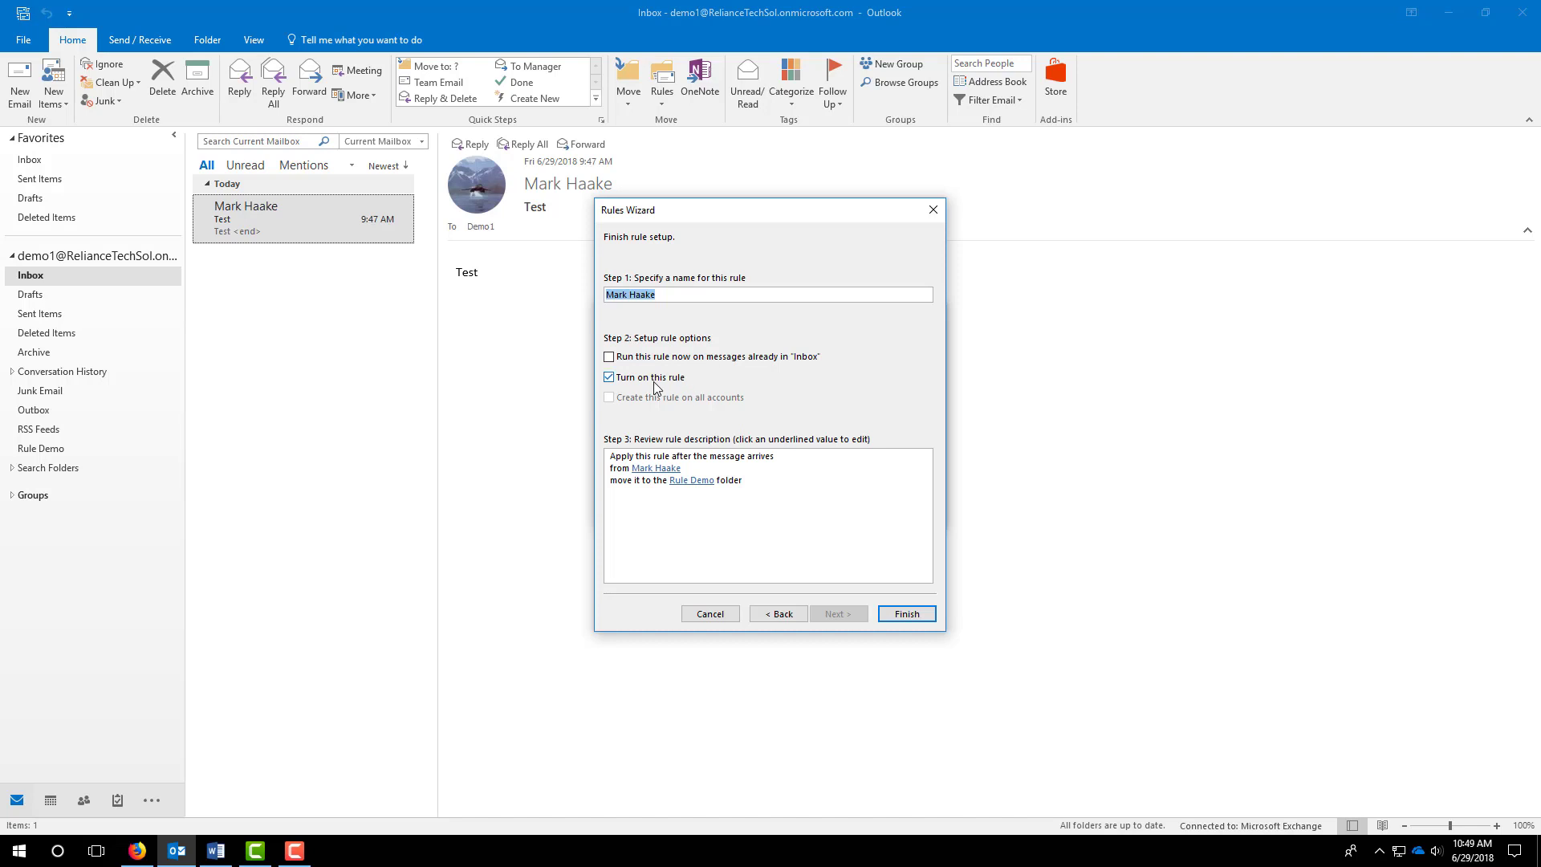
{"action": "left_click", "coordinate": [611, 360]}
{"action": "left_click", "coordinate": [900, 614]}
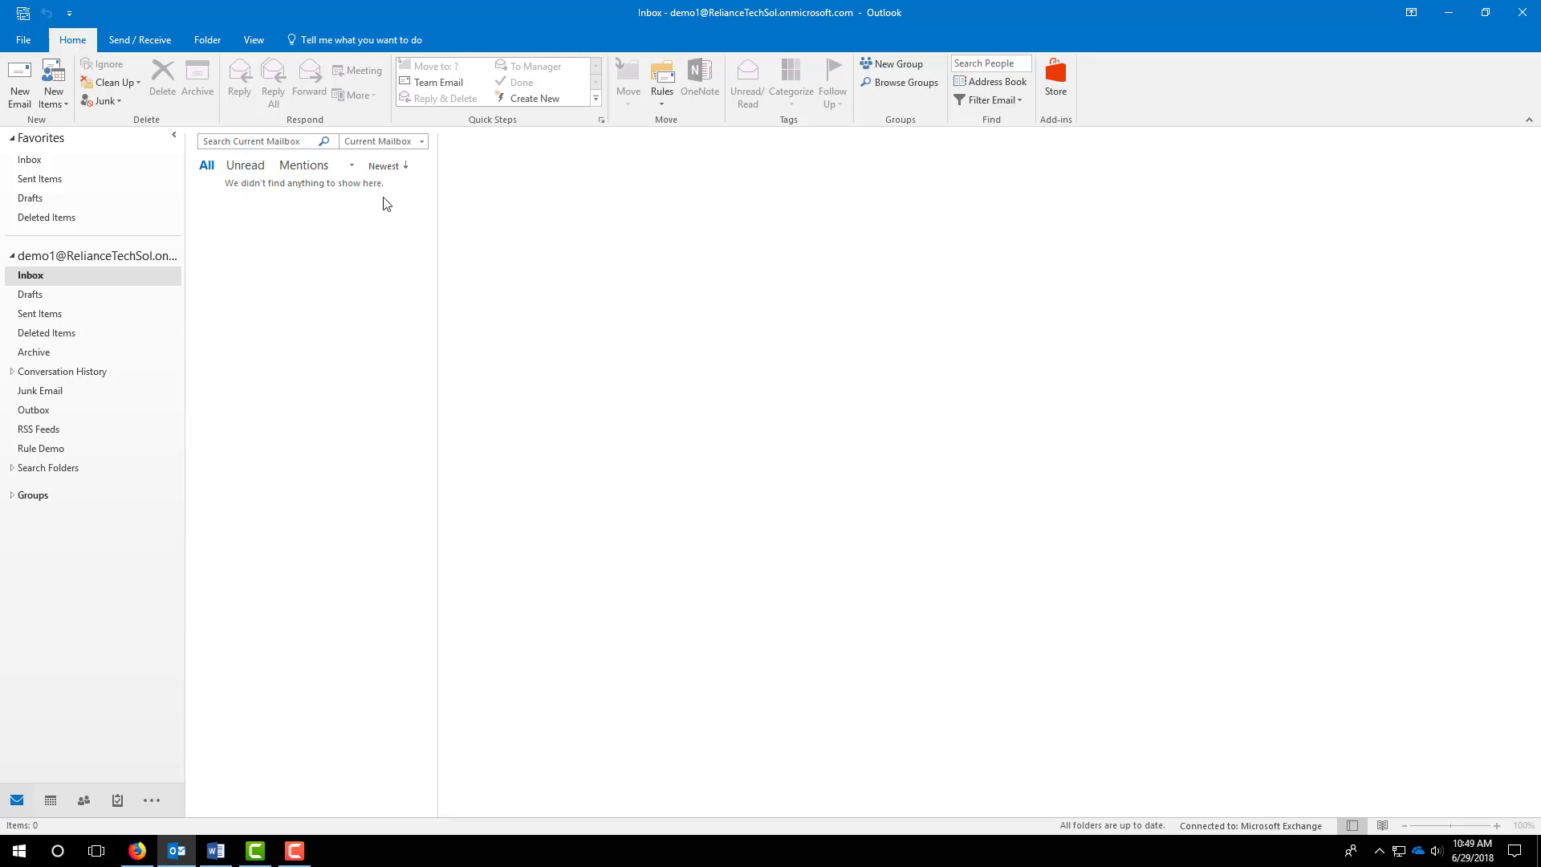
Step: Check the Rule Demo folder and the Inbox for the existing message and a newly sent test message
{"action": "left_click", "coordinate": [69, 451]}
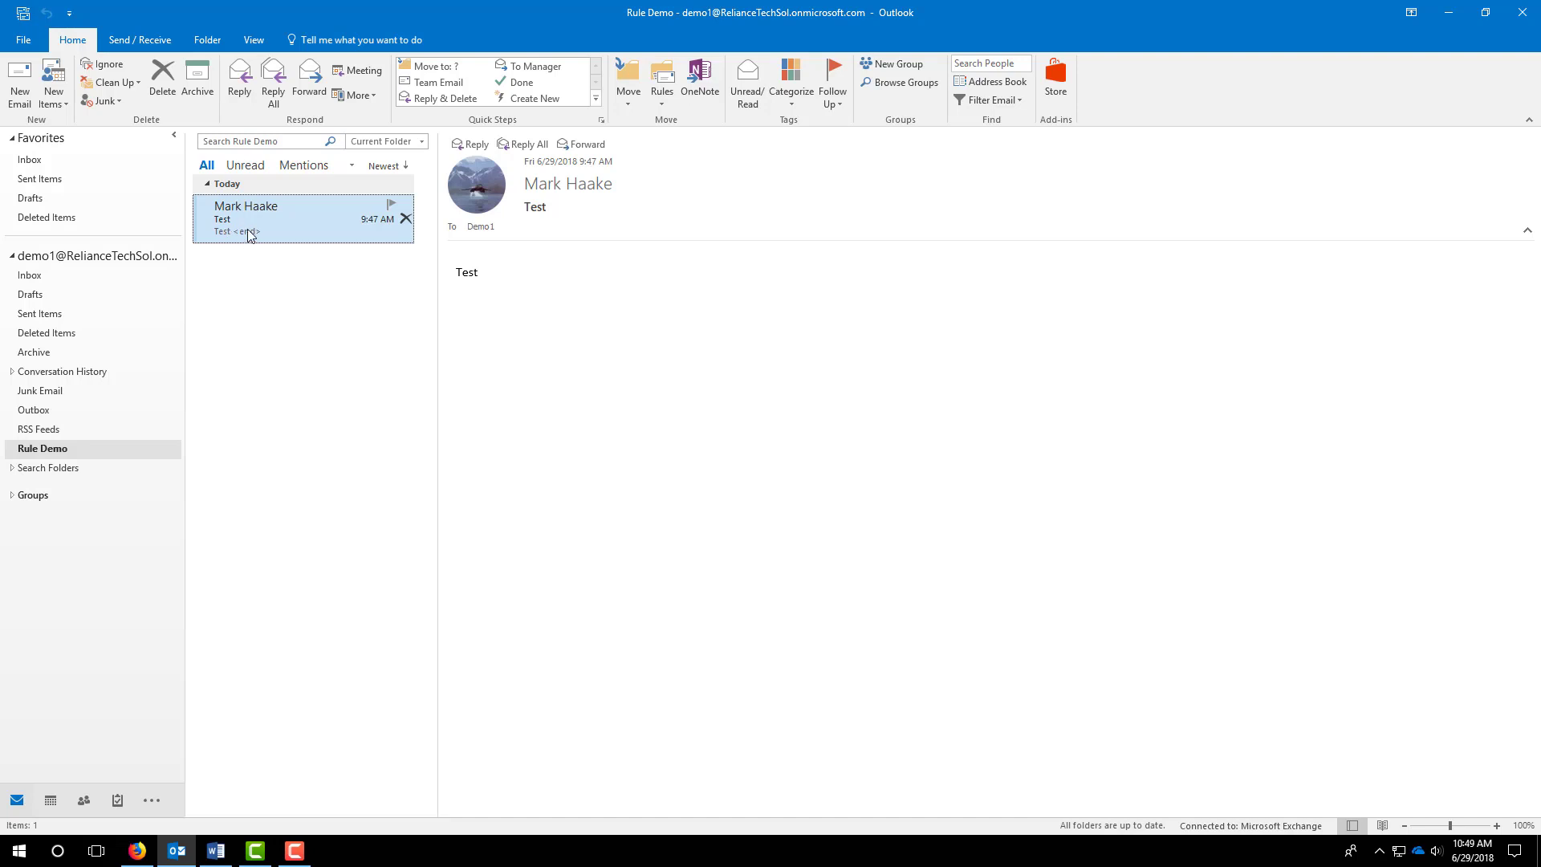
{"action": "left_click", "coordinate": [30, 158]}
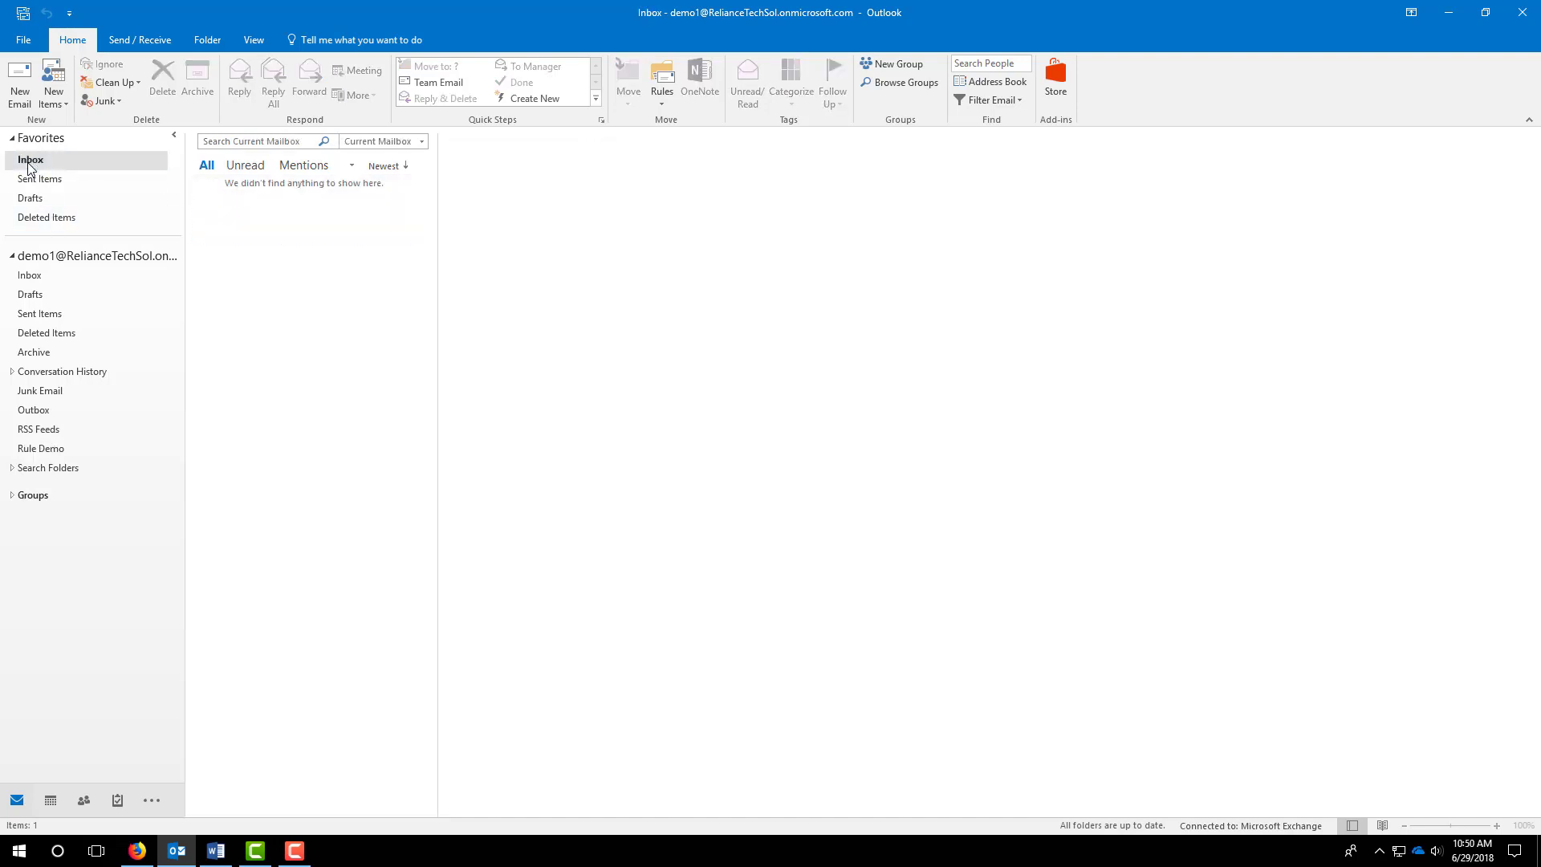
{"action": "key", "text": "alt+Tab"}
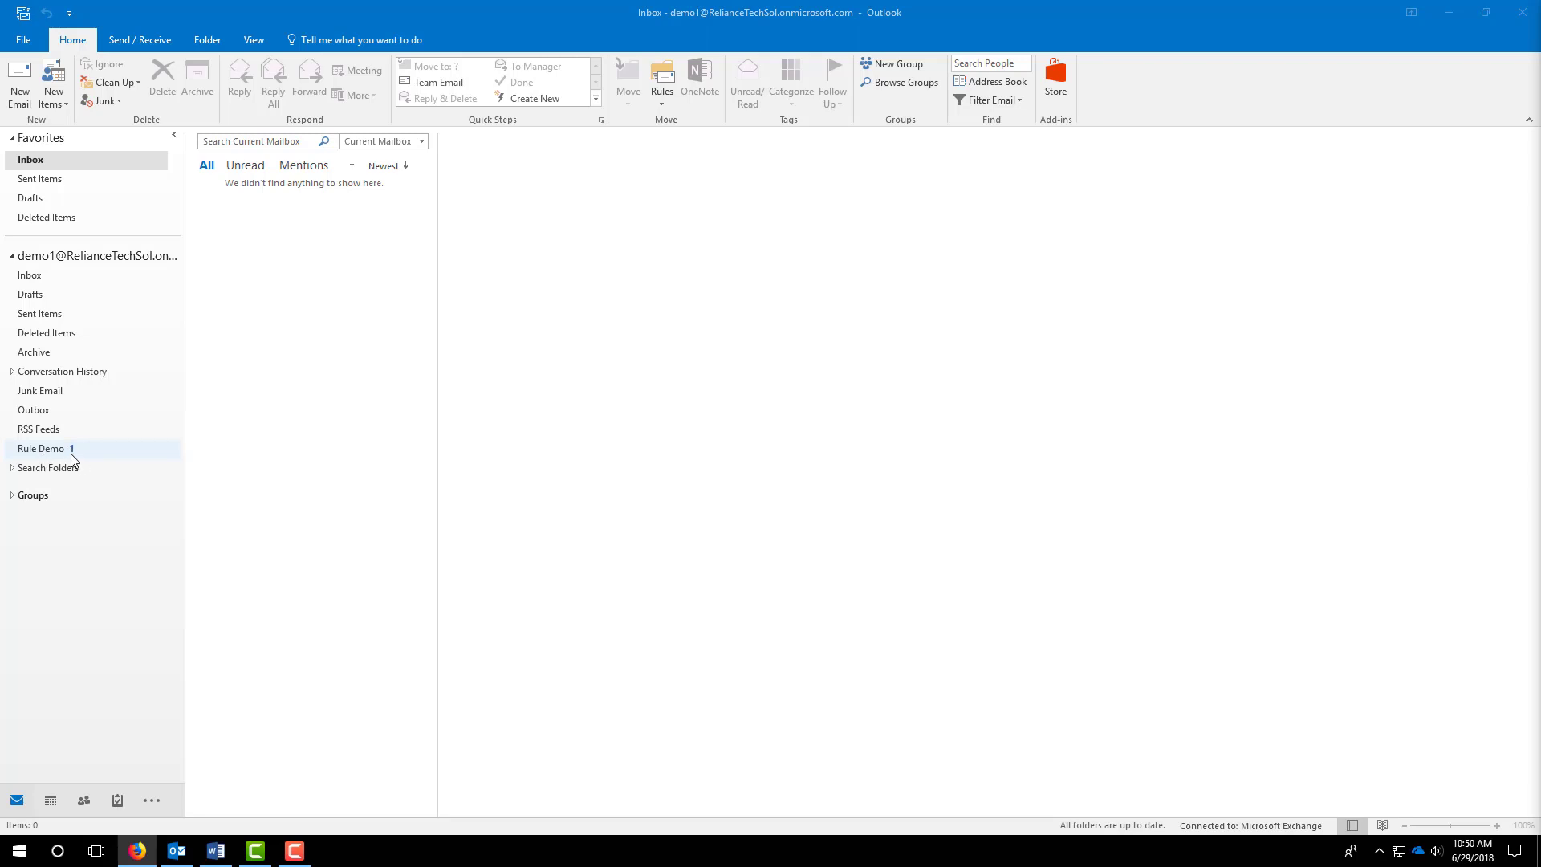
{"action": "left_click", "coordinate": [46, 452]}
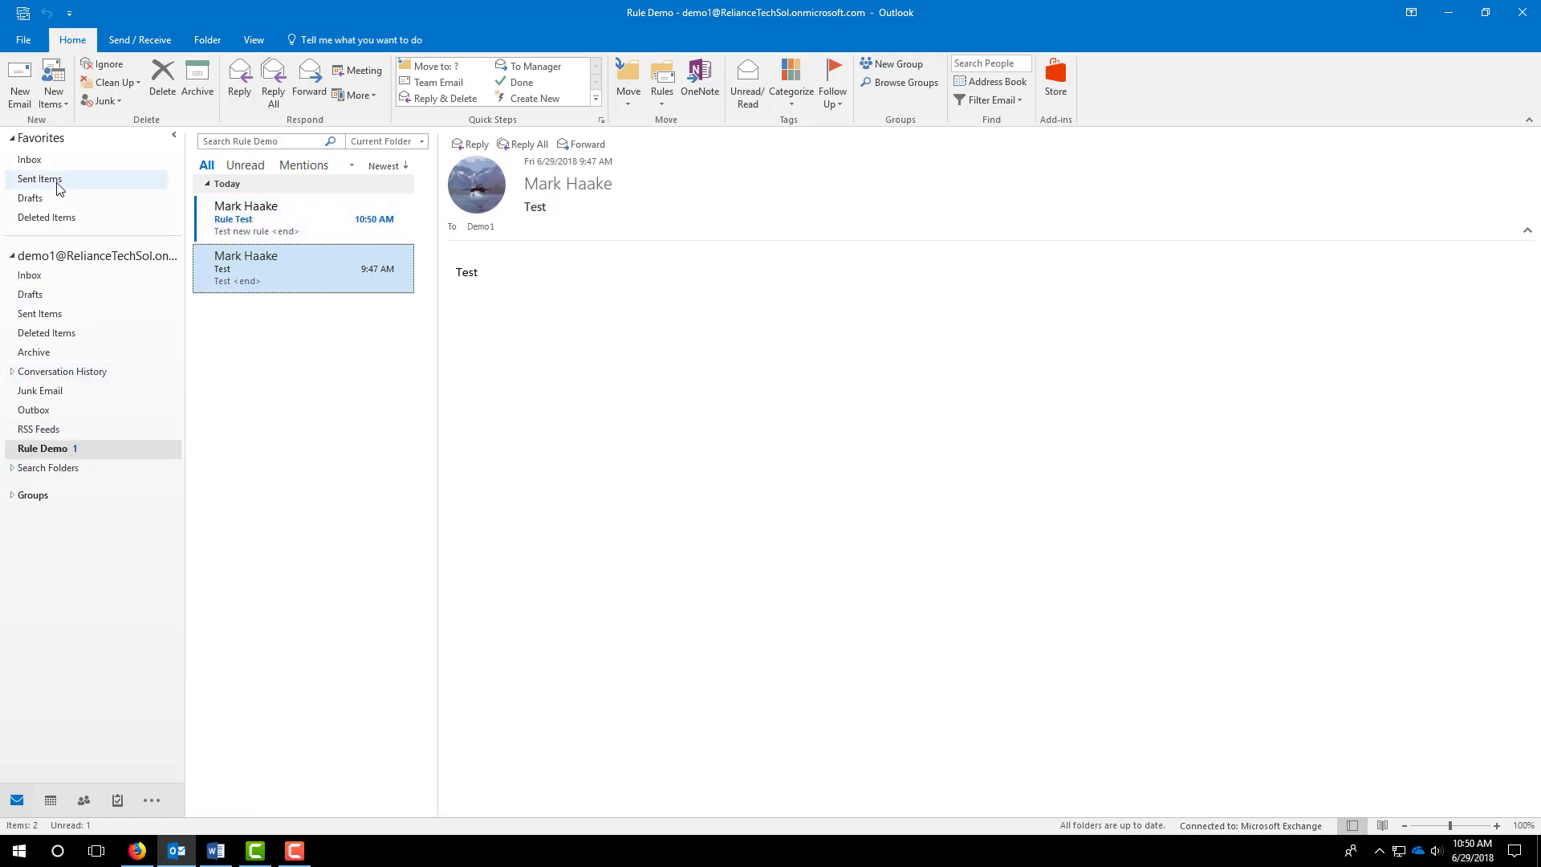
{"action": "left_click", "coordinate": [31, 165]}
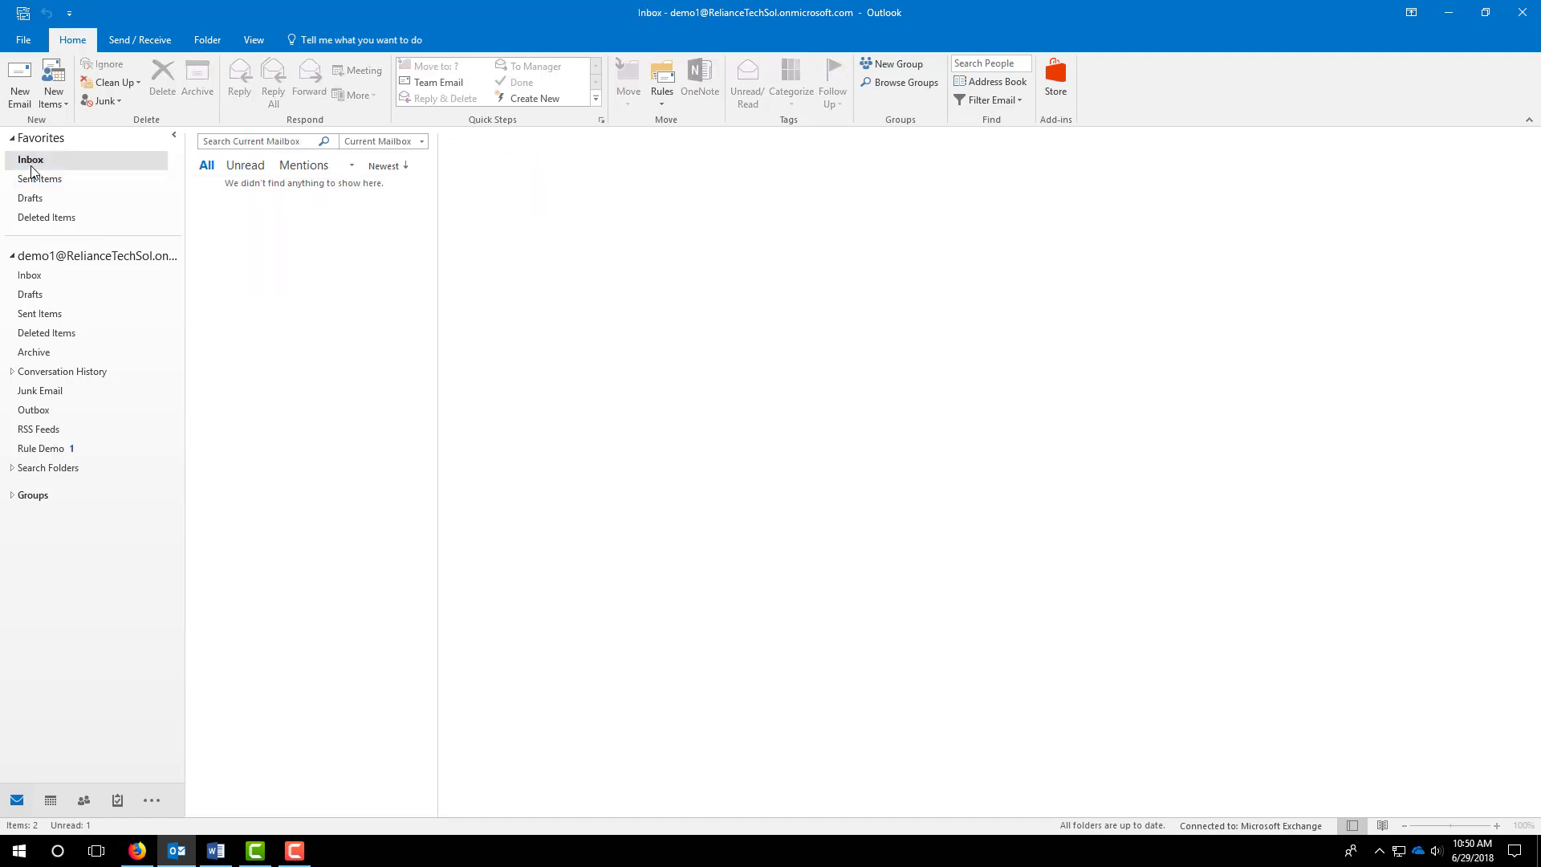